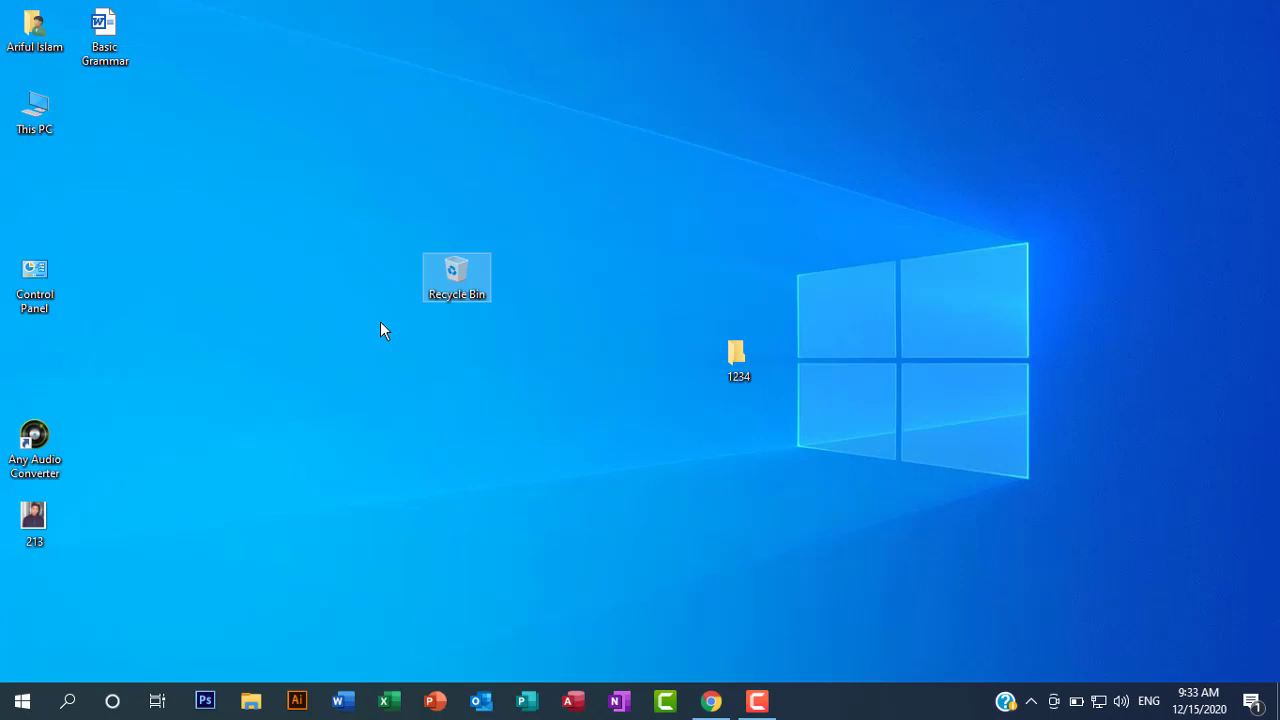
# Delete the 1234 folder from the desktop, sending it to the Recycle Bin
pyautogui.click(546, 350)
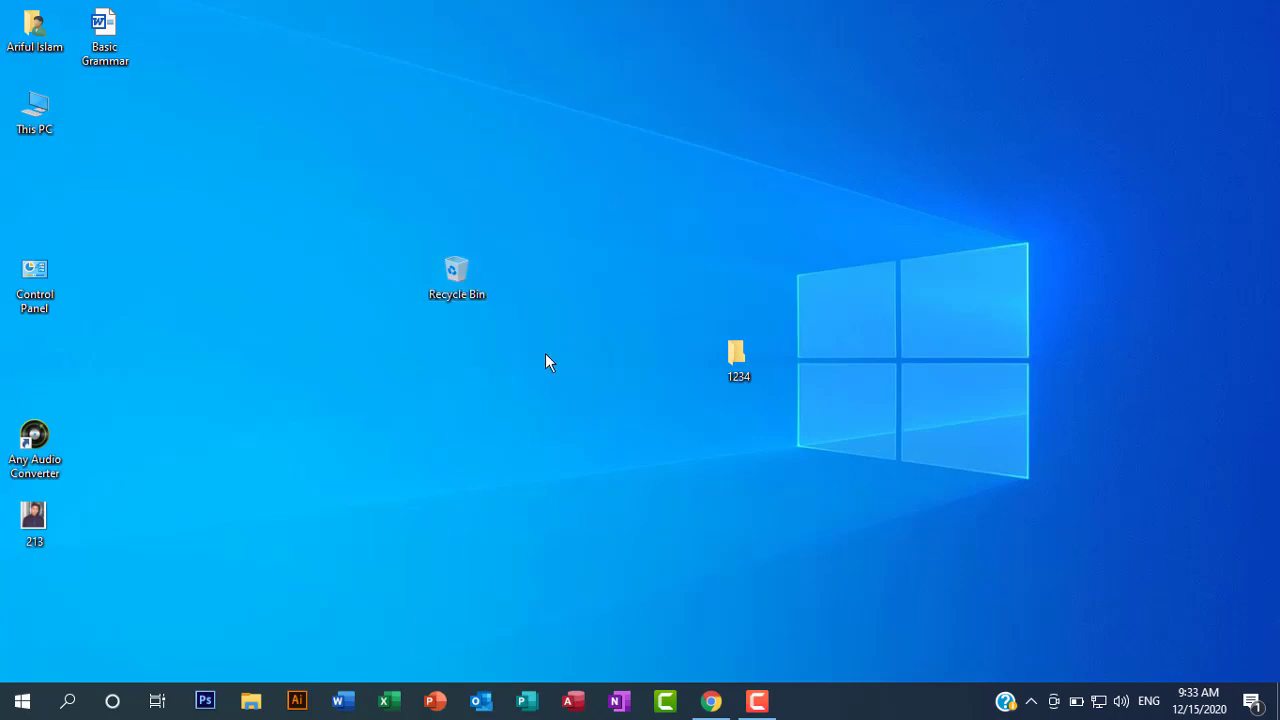
pyautogui.rightClick(734, 353)
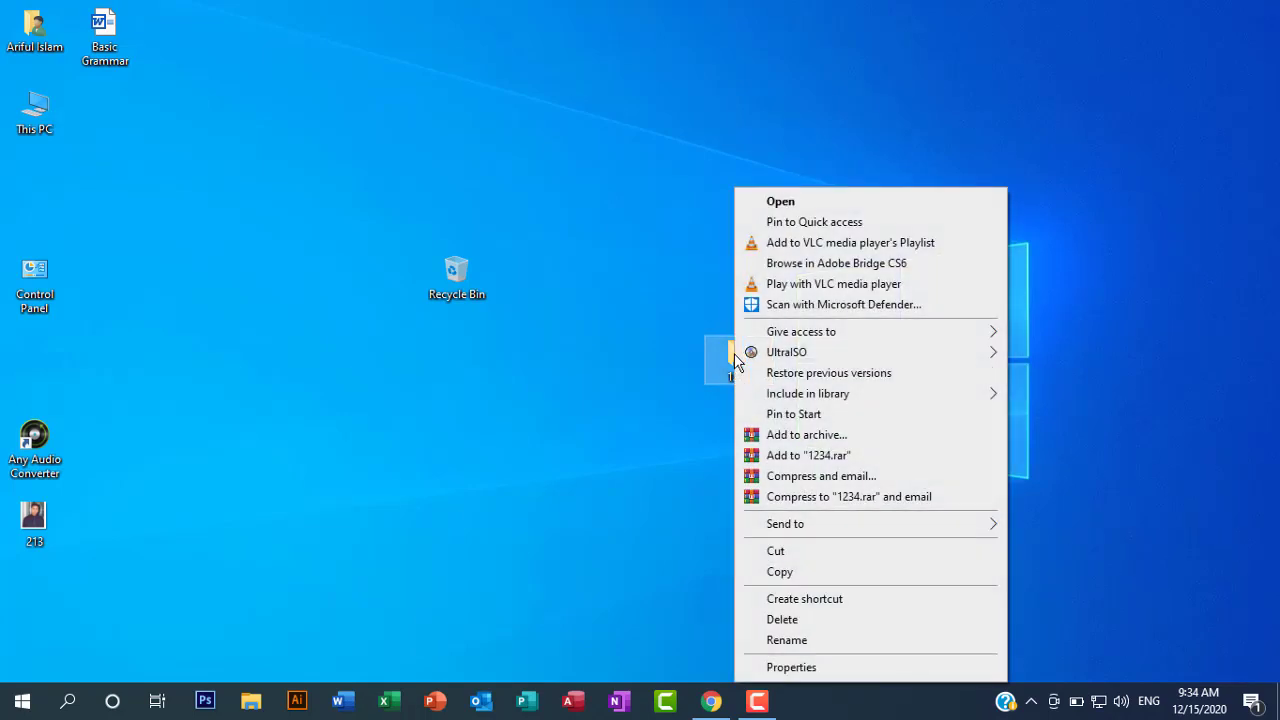
pyautogui.click(798, 622)
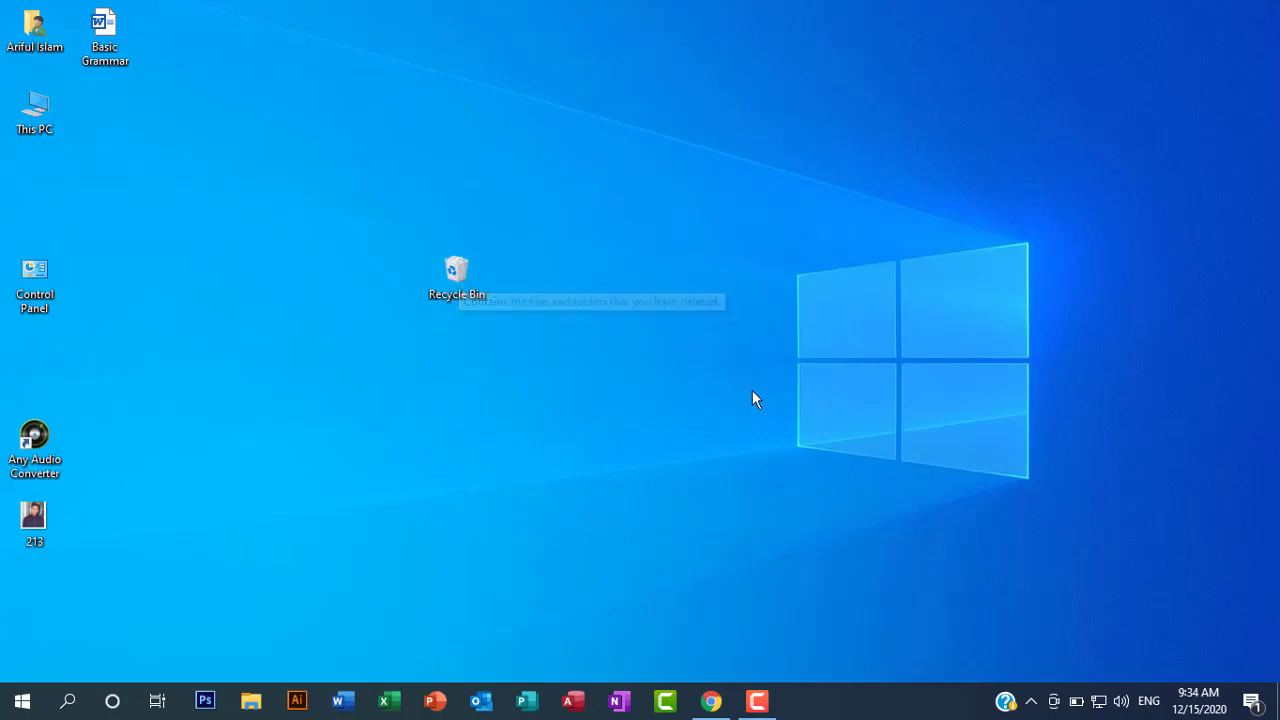
# Restore the 1234 folder from the Recycle Bin to the desktop and close the Recycle Bin window
pyautogui.doubleClick(460, 280)
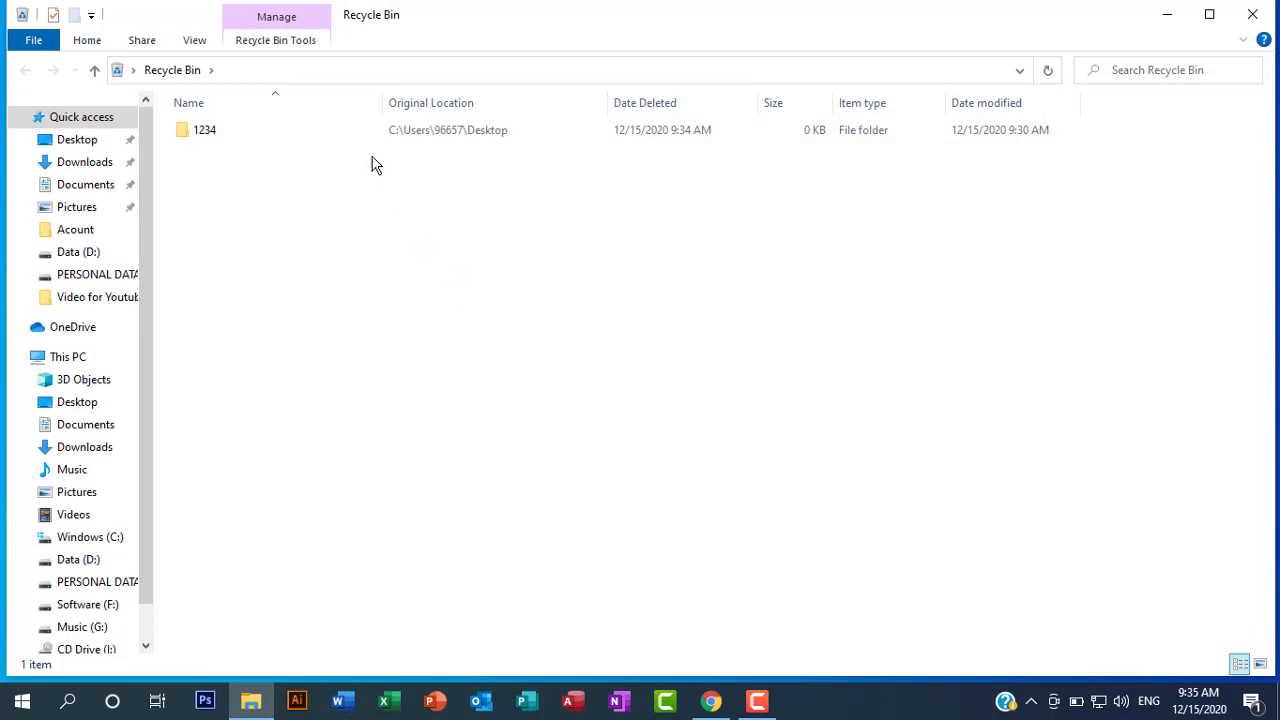
pyautogui.rightClick(228, 130)
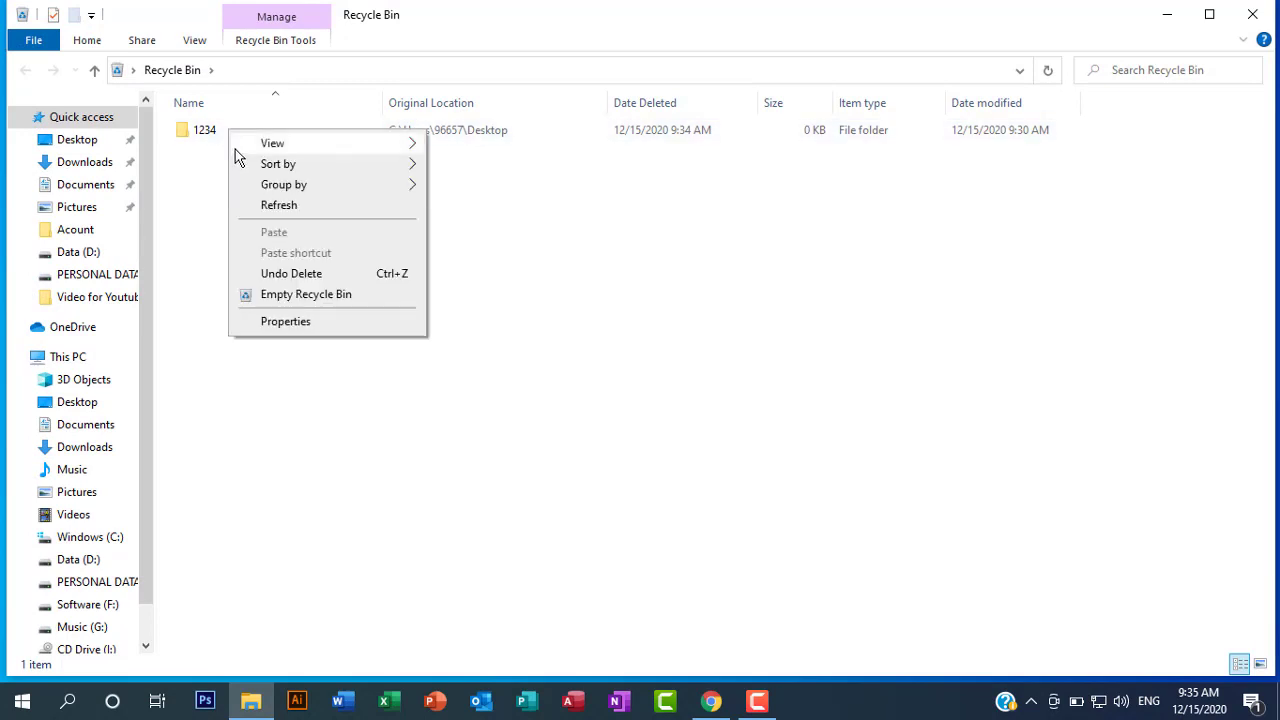
pyautogui.rightClick(208, 140)
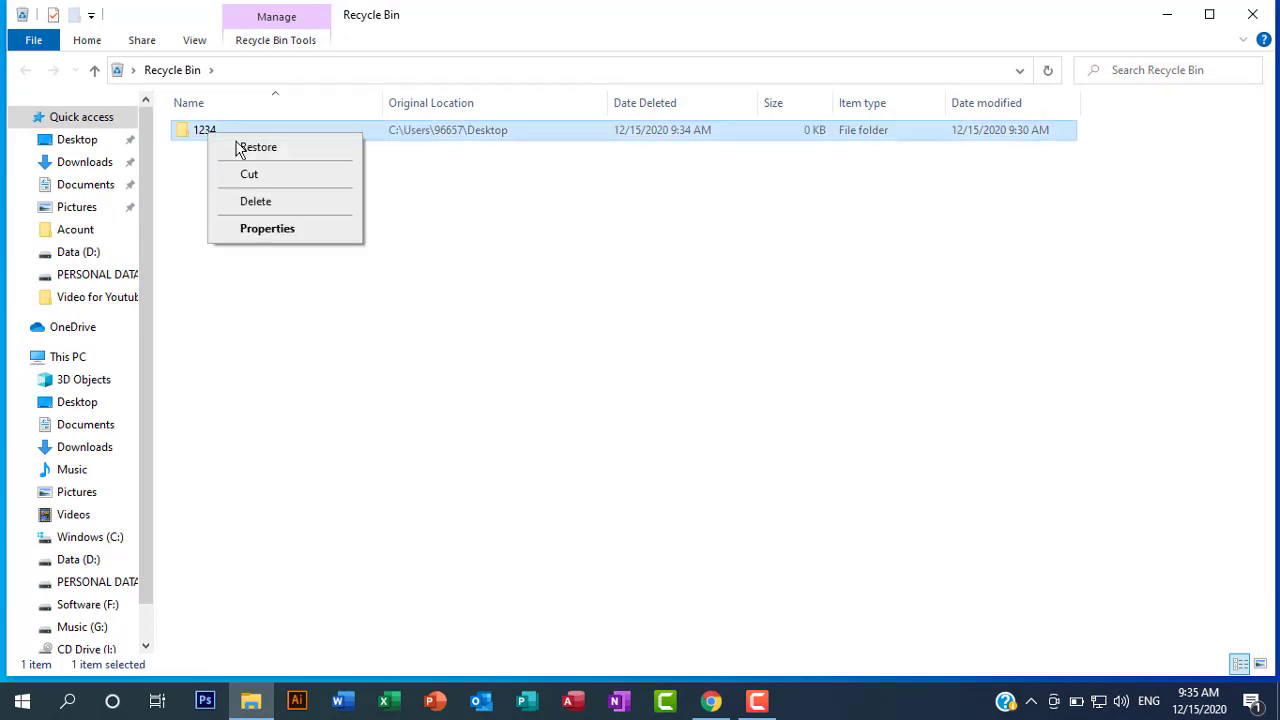
pyautogui.click(285, 158)
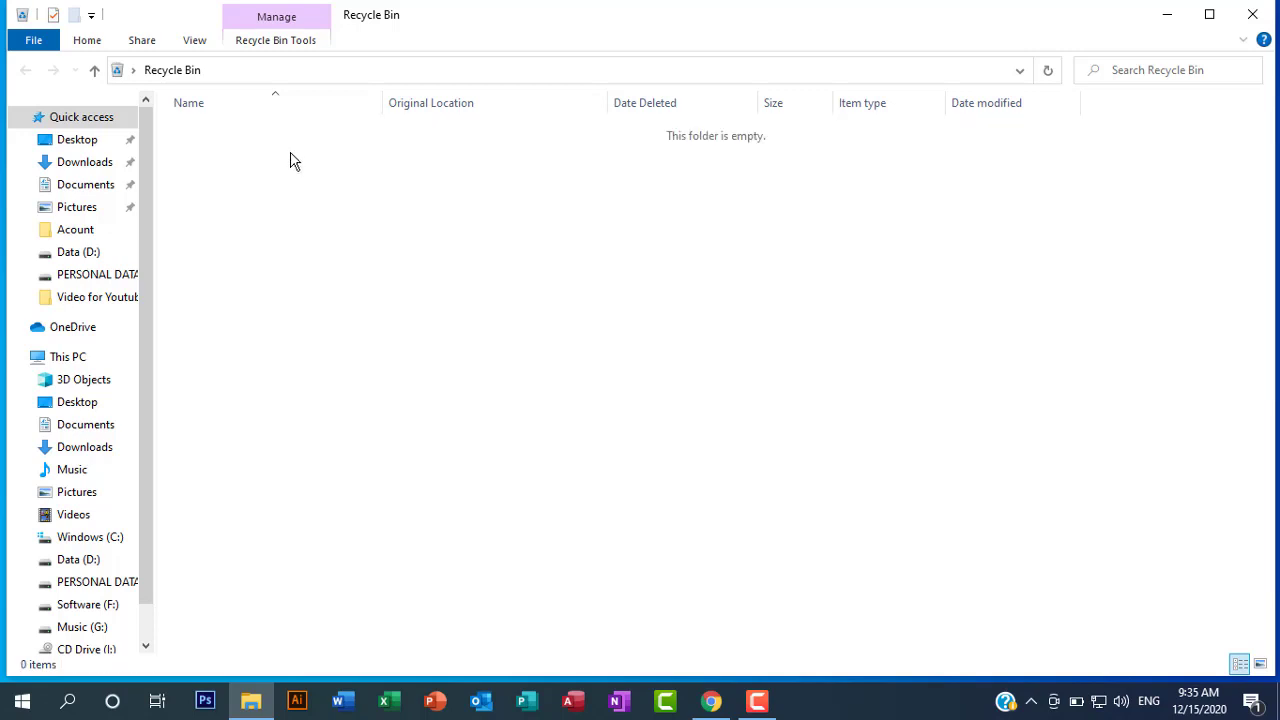
pyautogui.click(1252, 17)
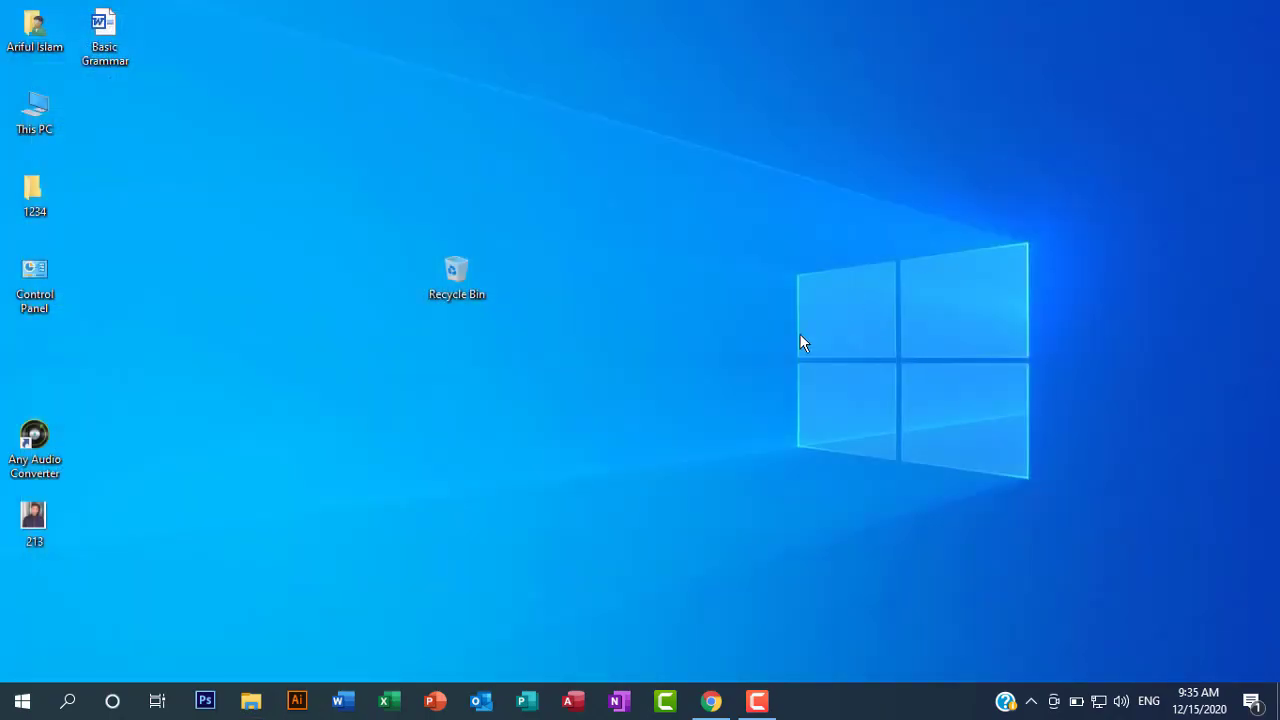
# Move the 1234 folder to the open desktop area beside the Recycle Bin and delete it
pyautogui.moveTo(38, 192); pyautogui.dragTo(663, 272)
pyautogui.click(708, 507)
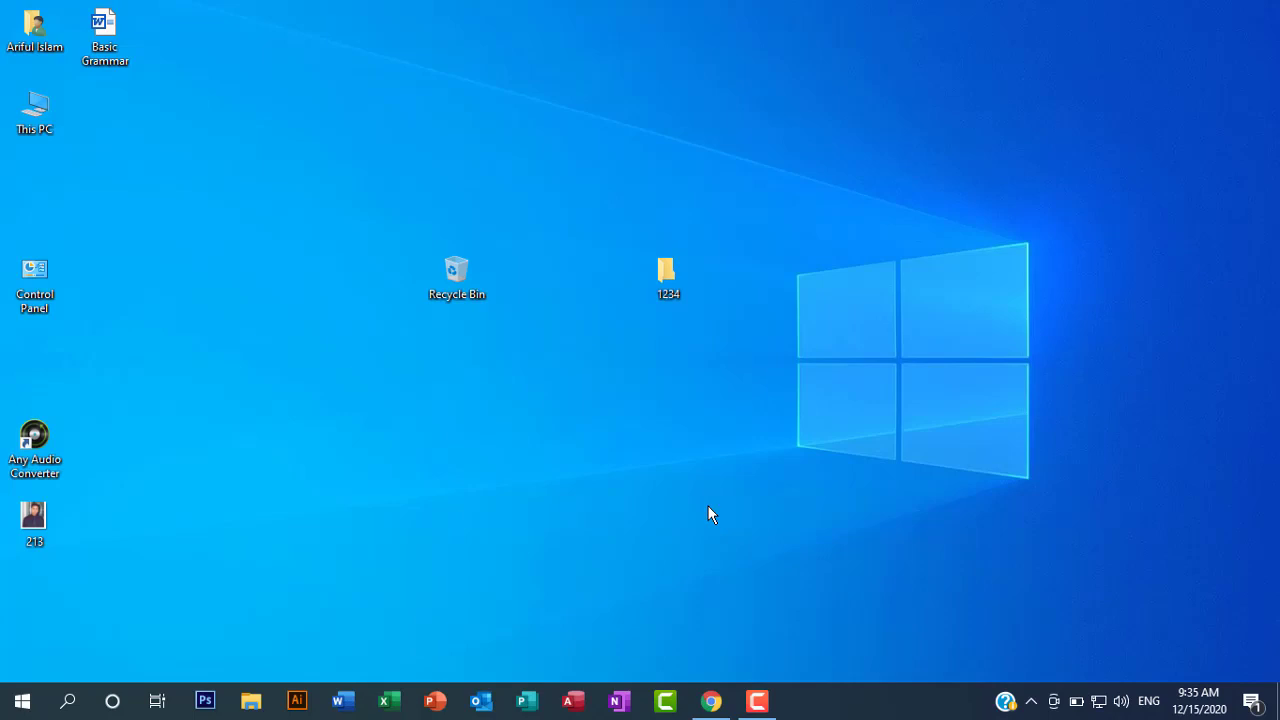
pyautogui.click(665, 281)
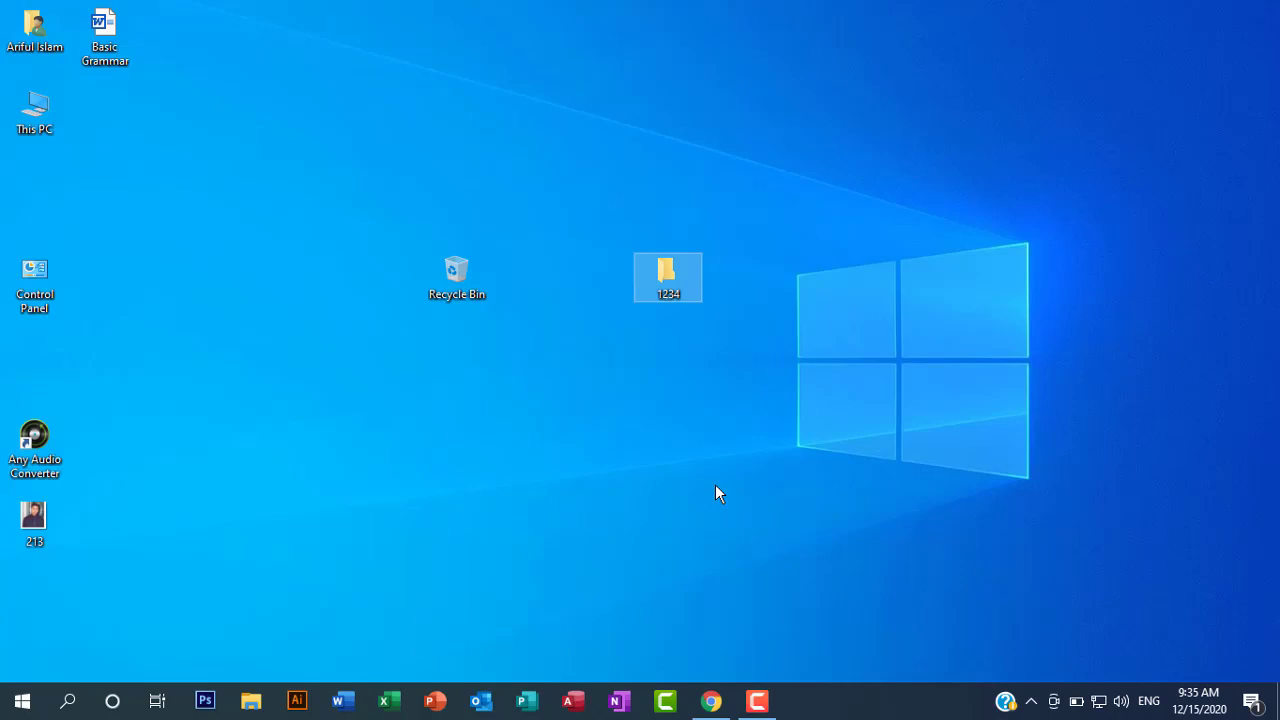
pyautogui.press('Delete')
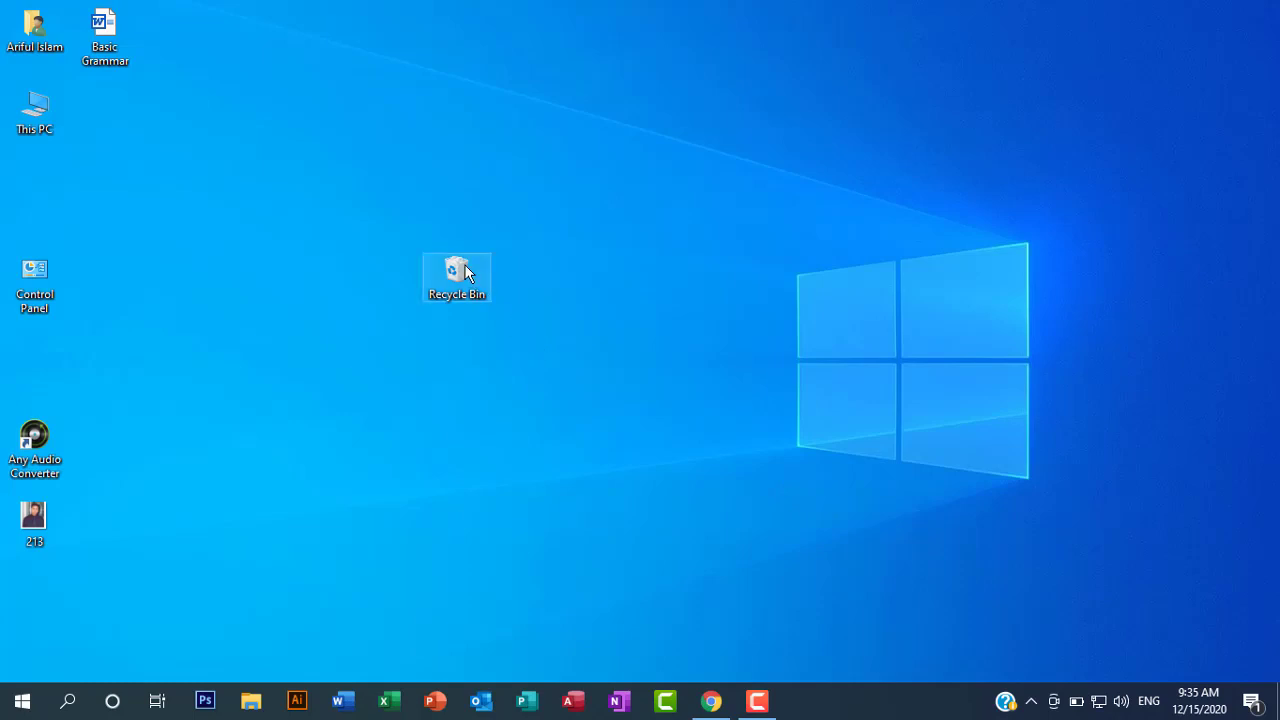
# Create a new folder named 5488748 on the desktop
pyautogui.rightClick(720, 337)
pyautogui.moveTo(760, 486)
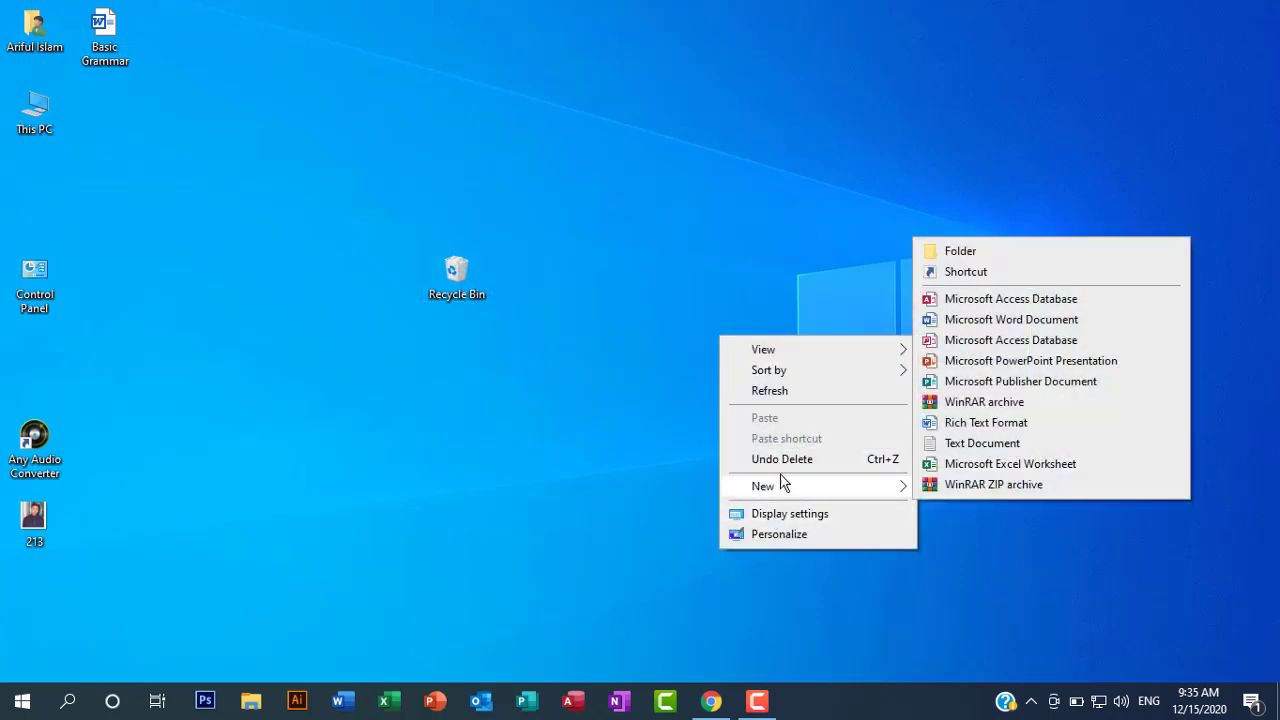
pyautogui.click(955, 251)
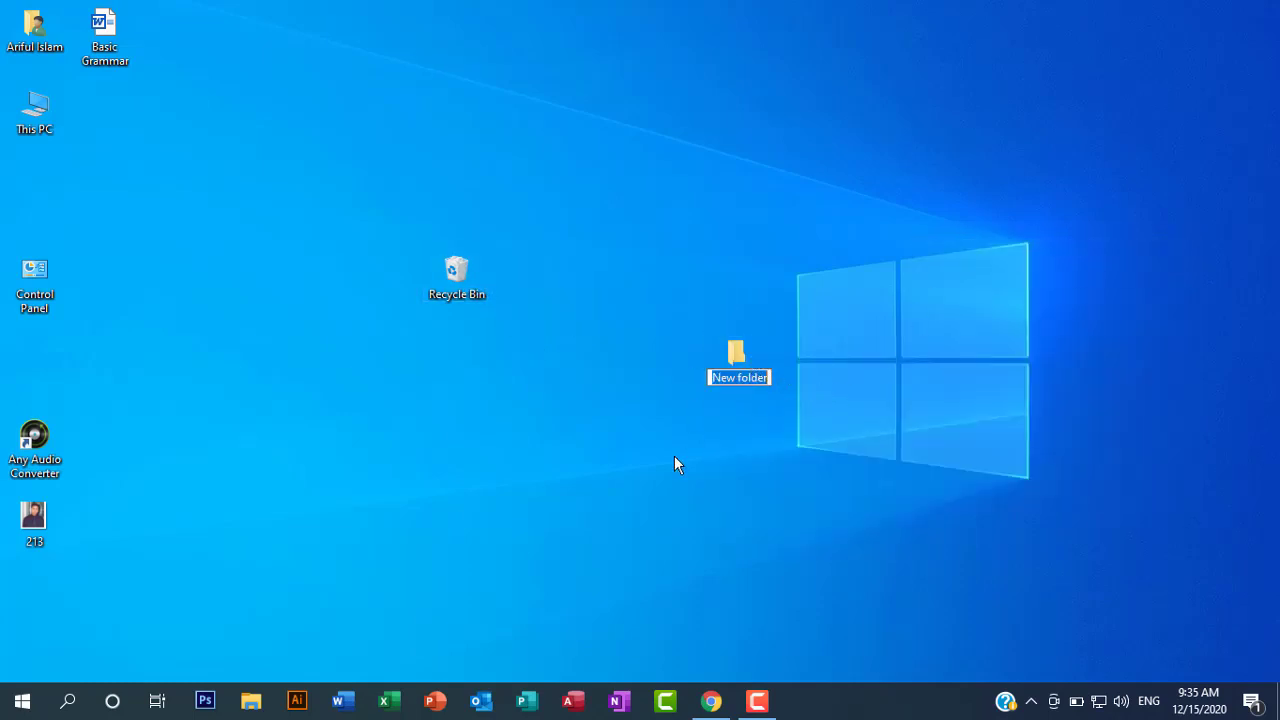
pyautogui.write('5488748')
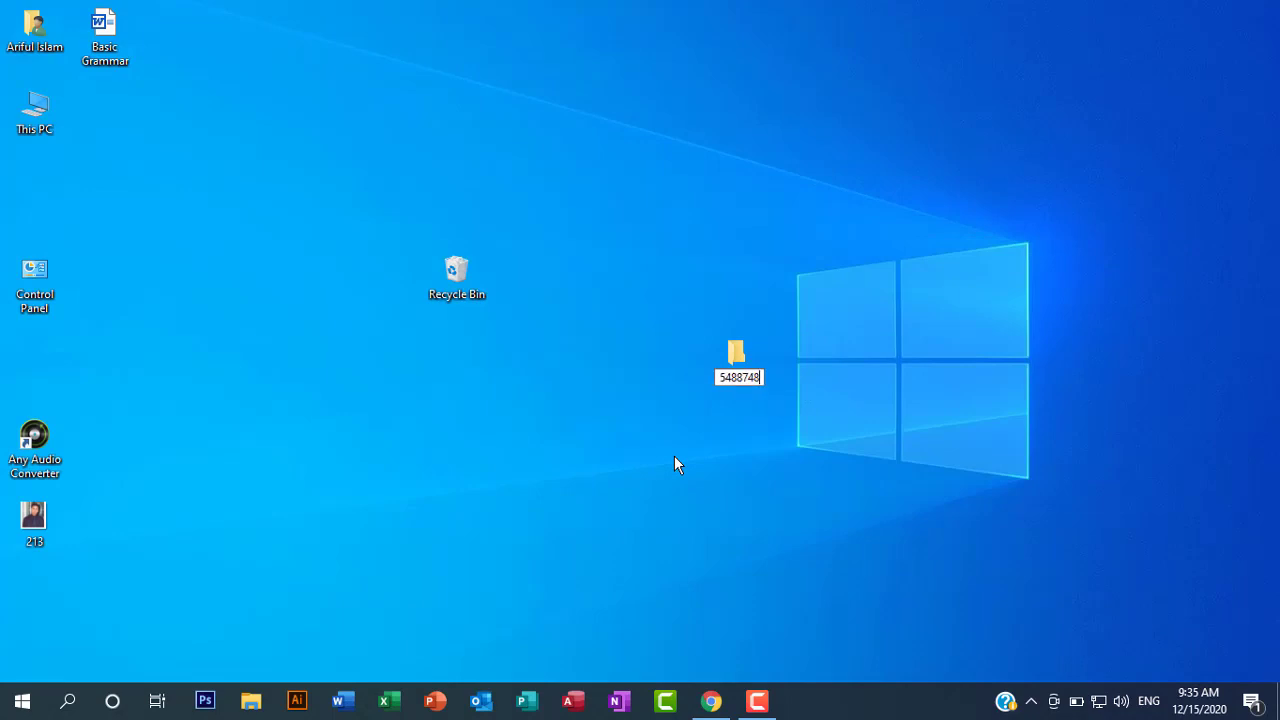
pyautogui.press('Return')
# Move the 5488748 folder beside the Recycle Bin and delete it
pyautogui.moveTo(728, 349); pyautogui.dragTo(658, 268)
pyautogui.click(620, 453)
pyautogui.click(665, 285)
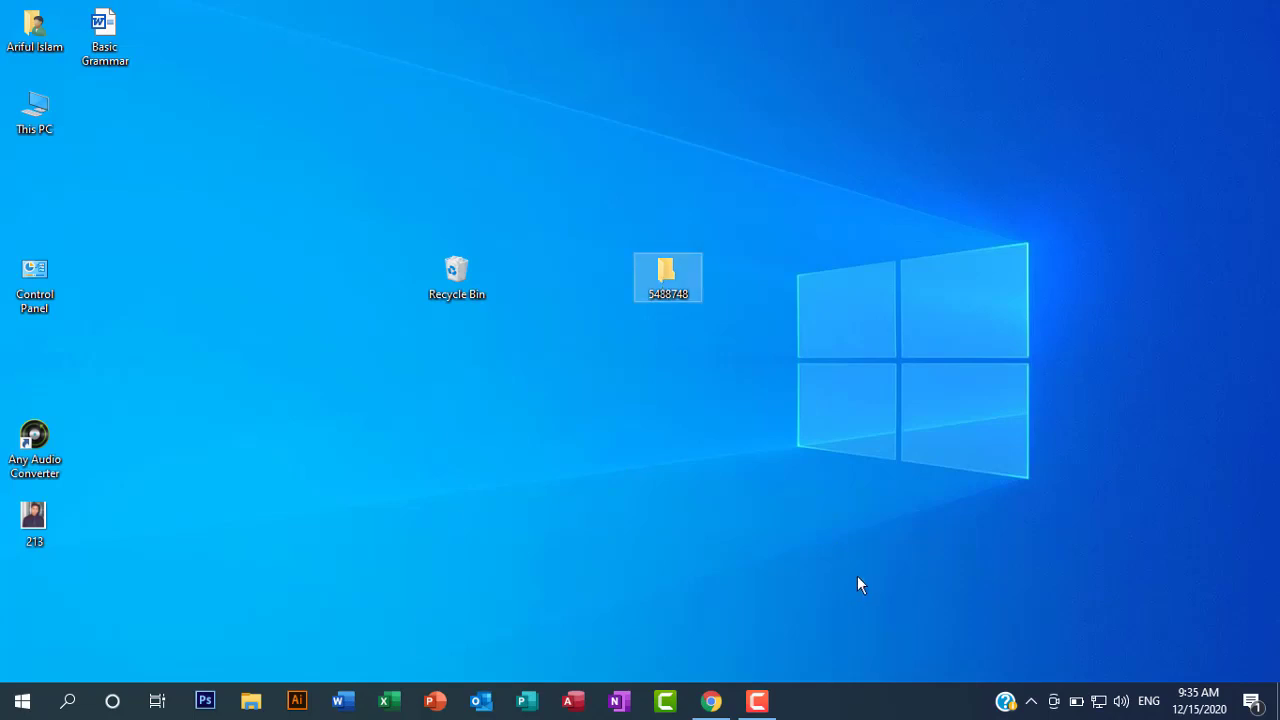
pyautogui.press('Delete')
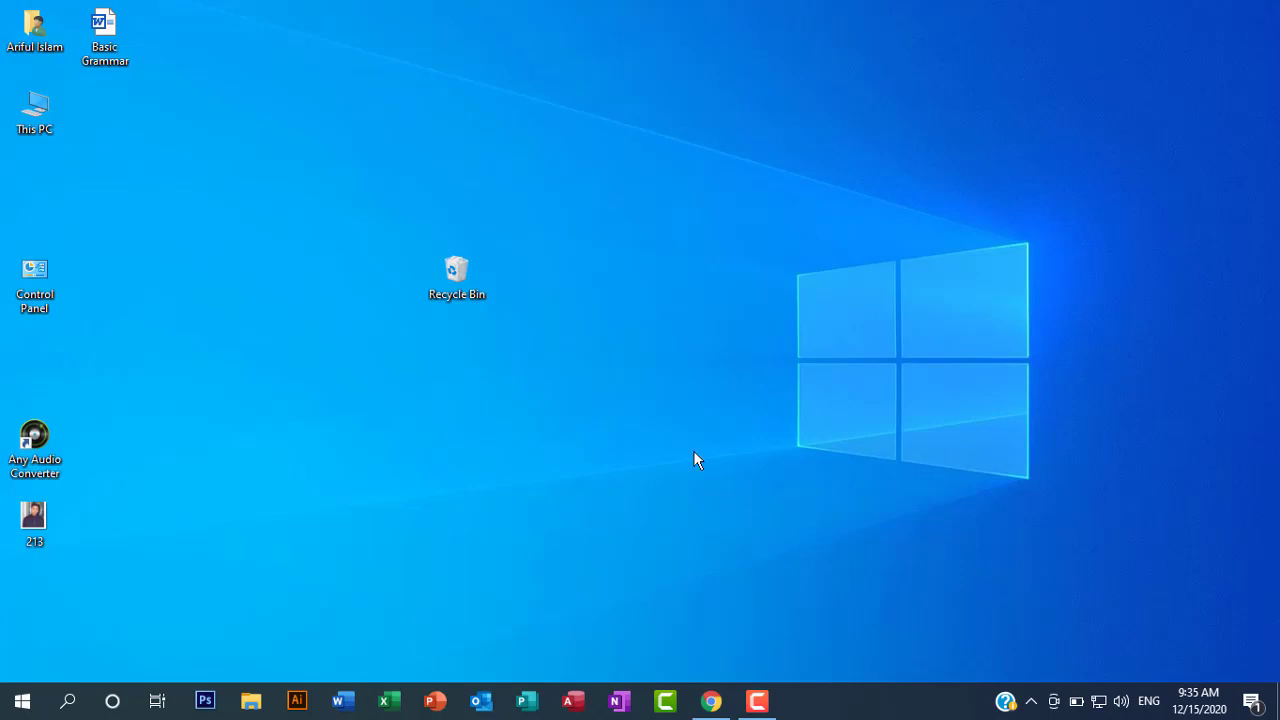
# Create a new folder named 425545646 on the desktop
pyautogui.rightClick(674, 309)
pyautogui.moveTo(855, 460)
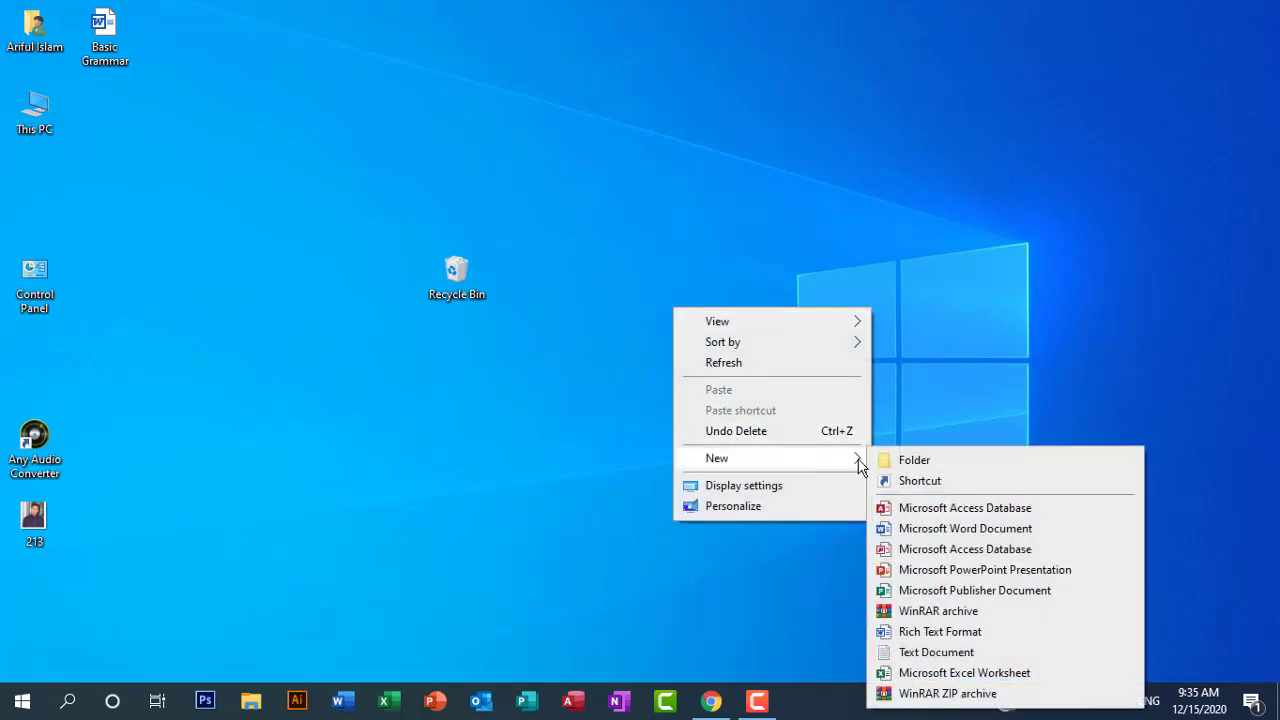
pyautogui.click(897, 461)
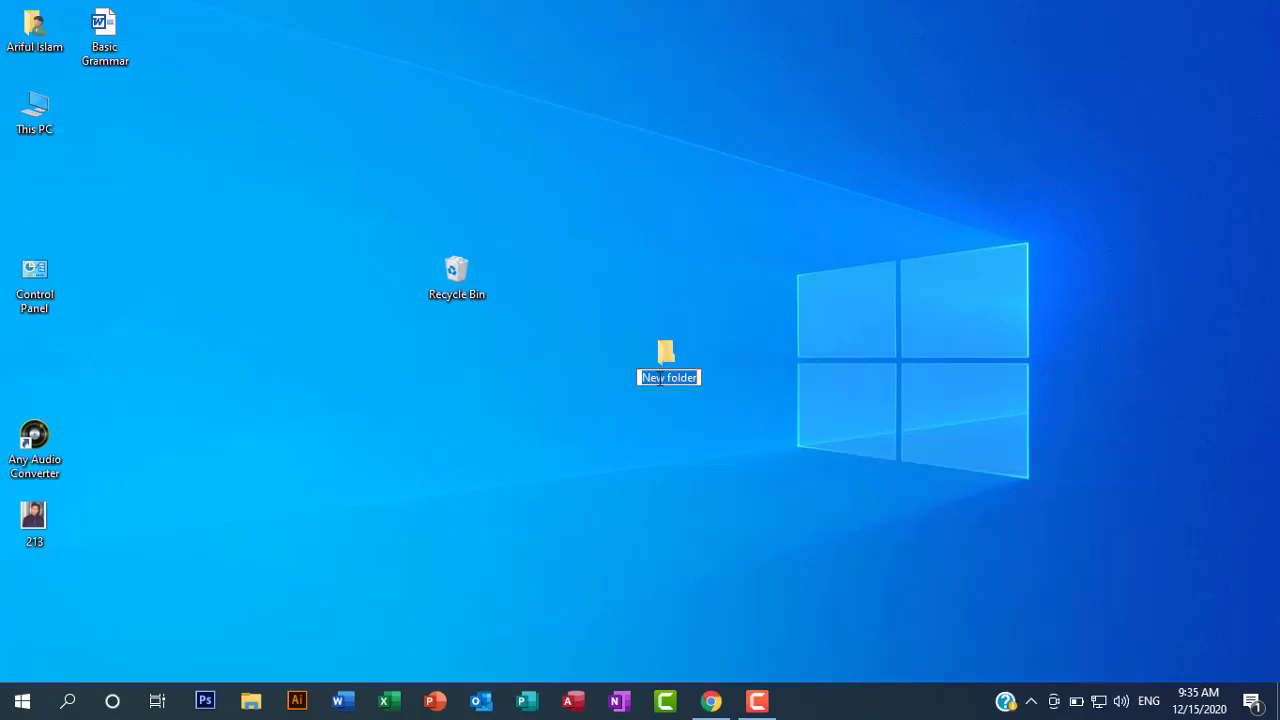
pyautogui.write('425545646')
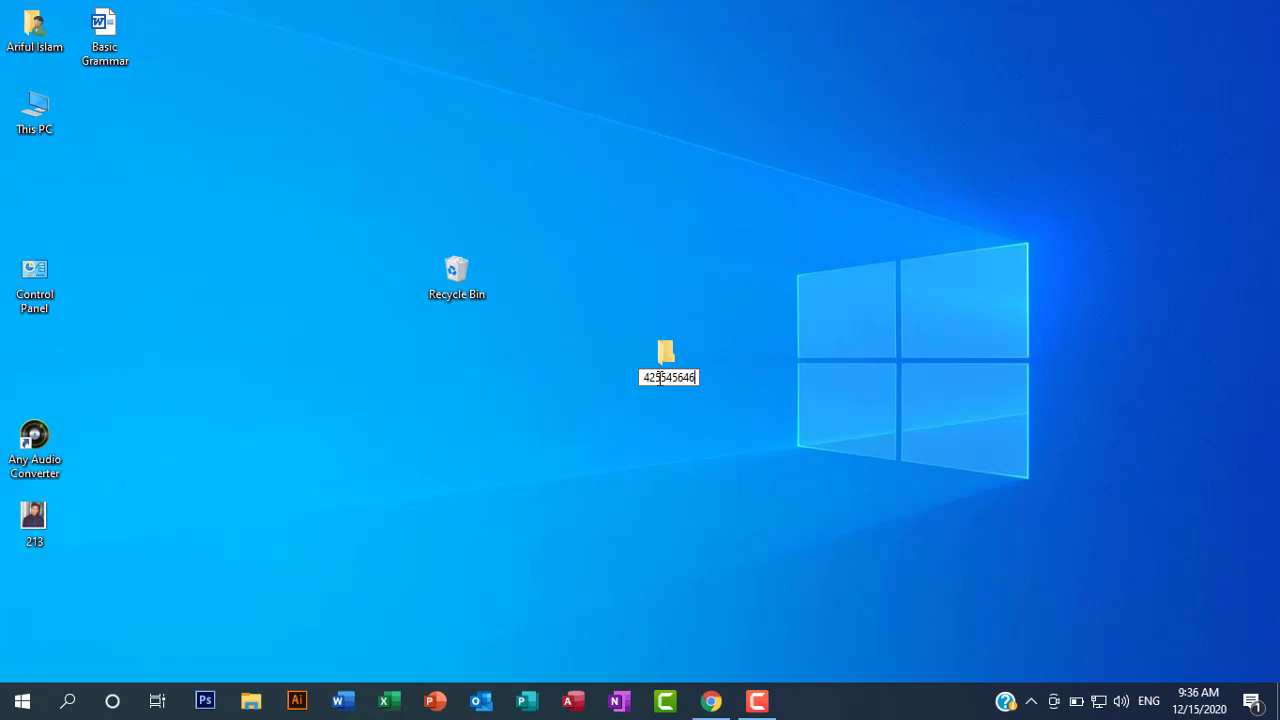
pyautogui.press('Return')
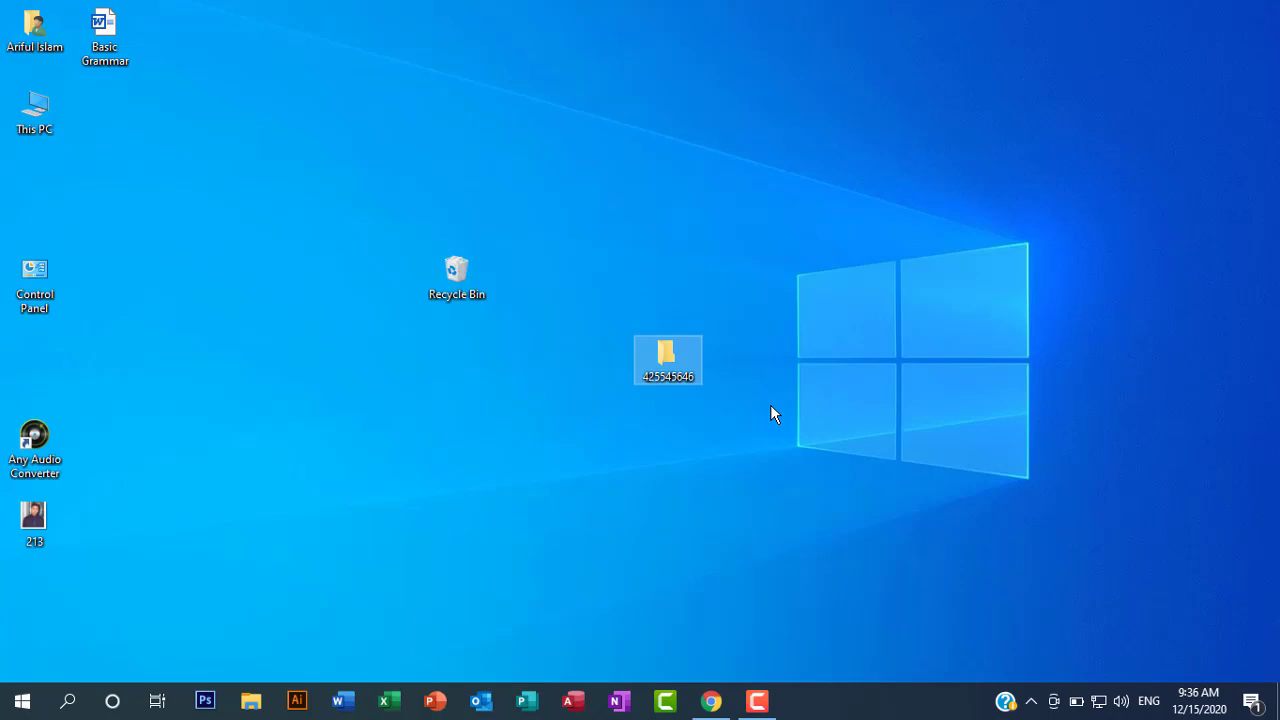
pyautogui.hotkey('shift', 'Delete')
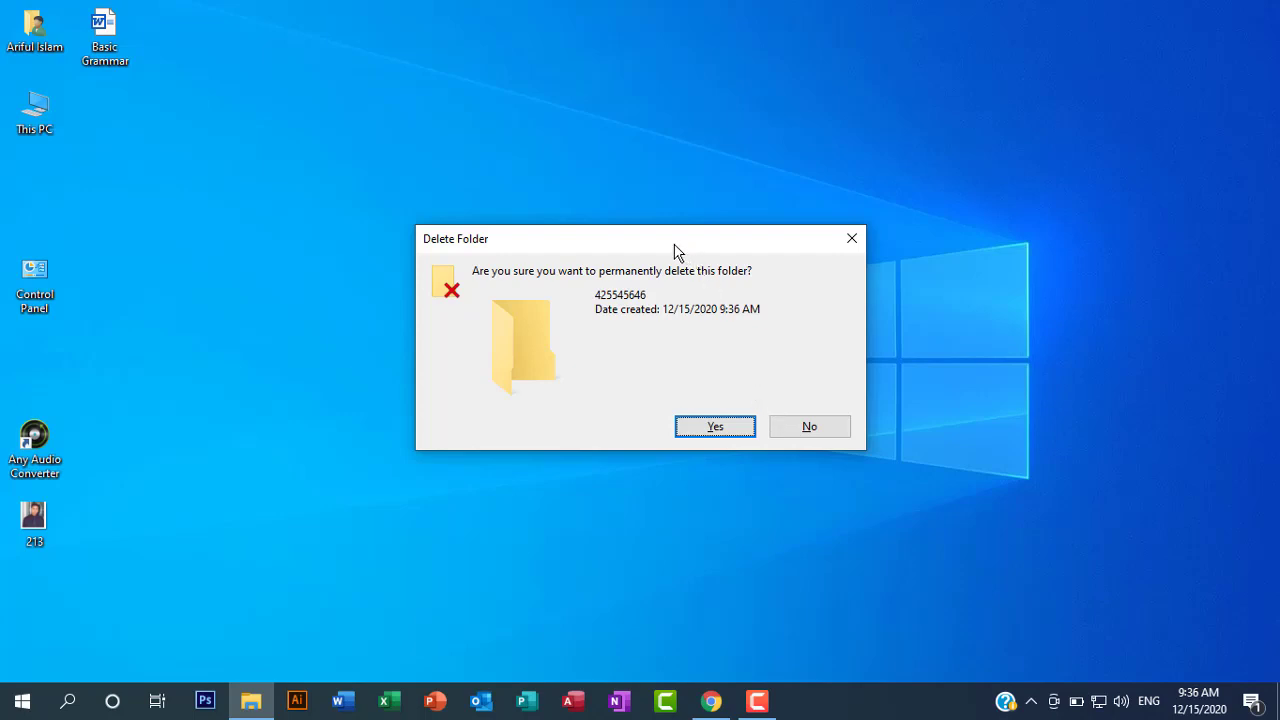
pyautogui.moveTo(631, 246); pyautogui.dragTo(724, 256)
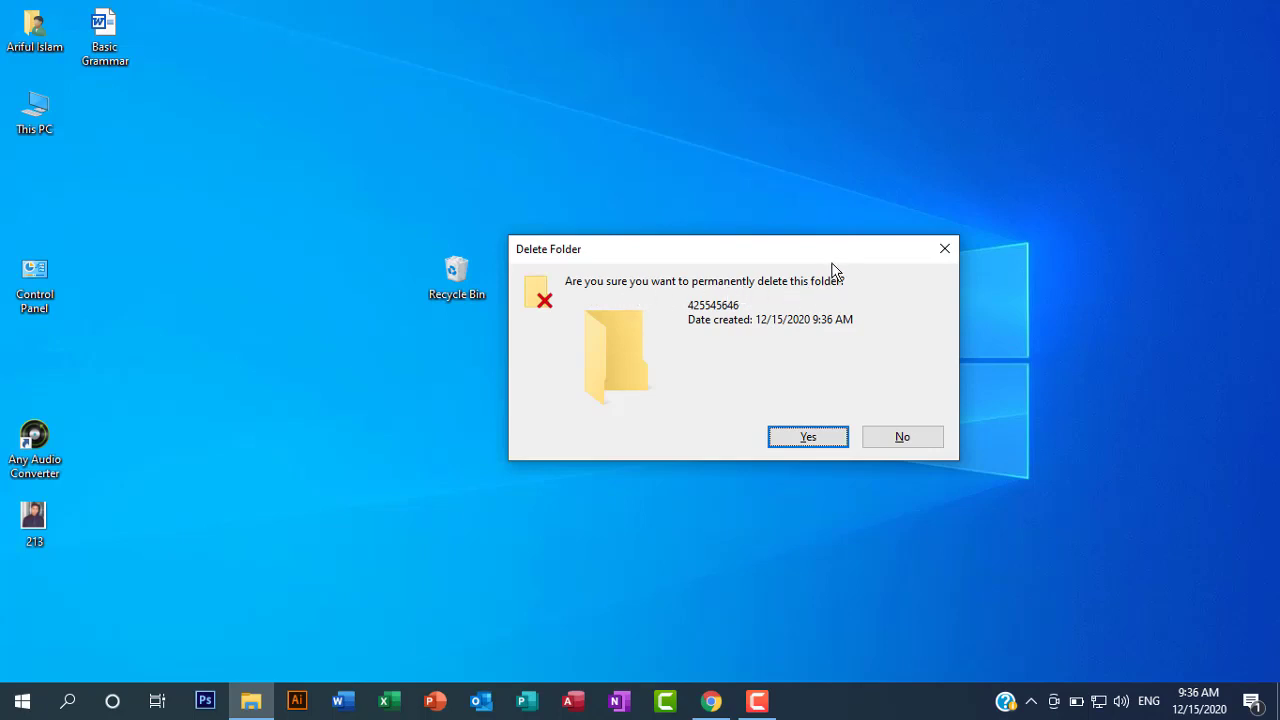
pyautogui.moveTo(823, 260); pyautogui.dragTo(851, 221)
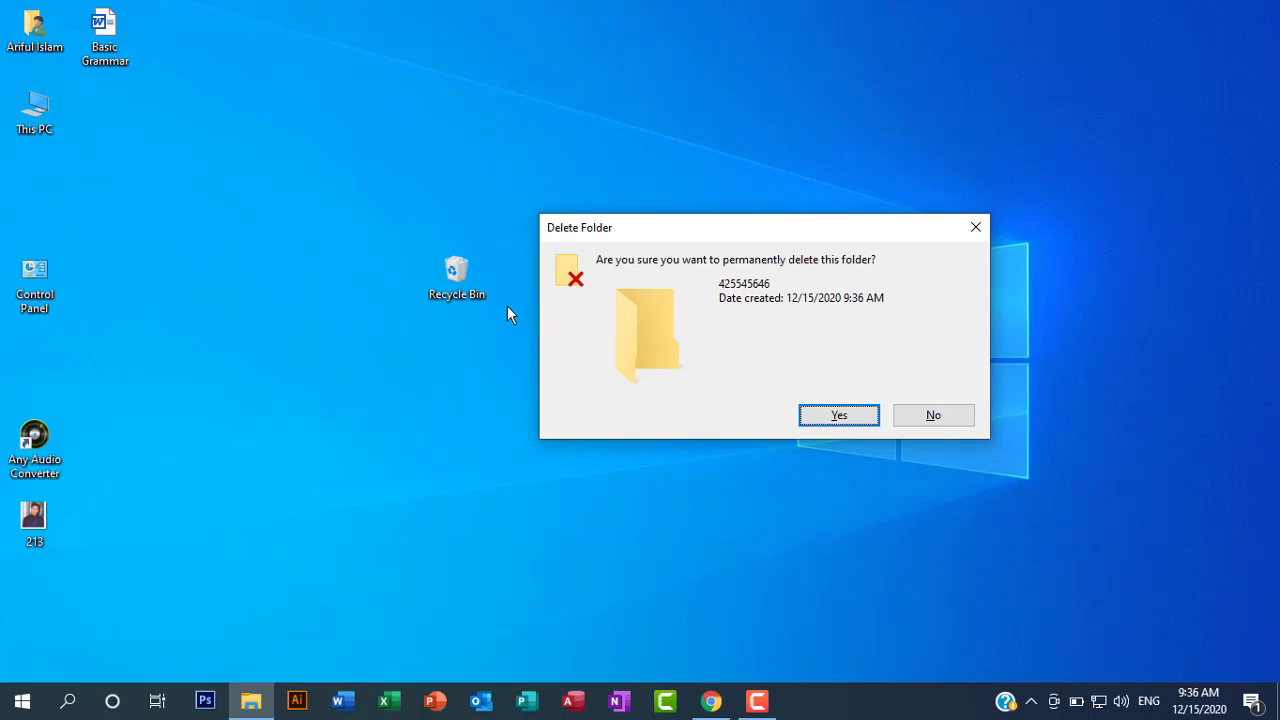
pyautogui.moveTo(789, 238); pyautogui.dragTo(952, 314)
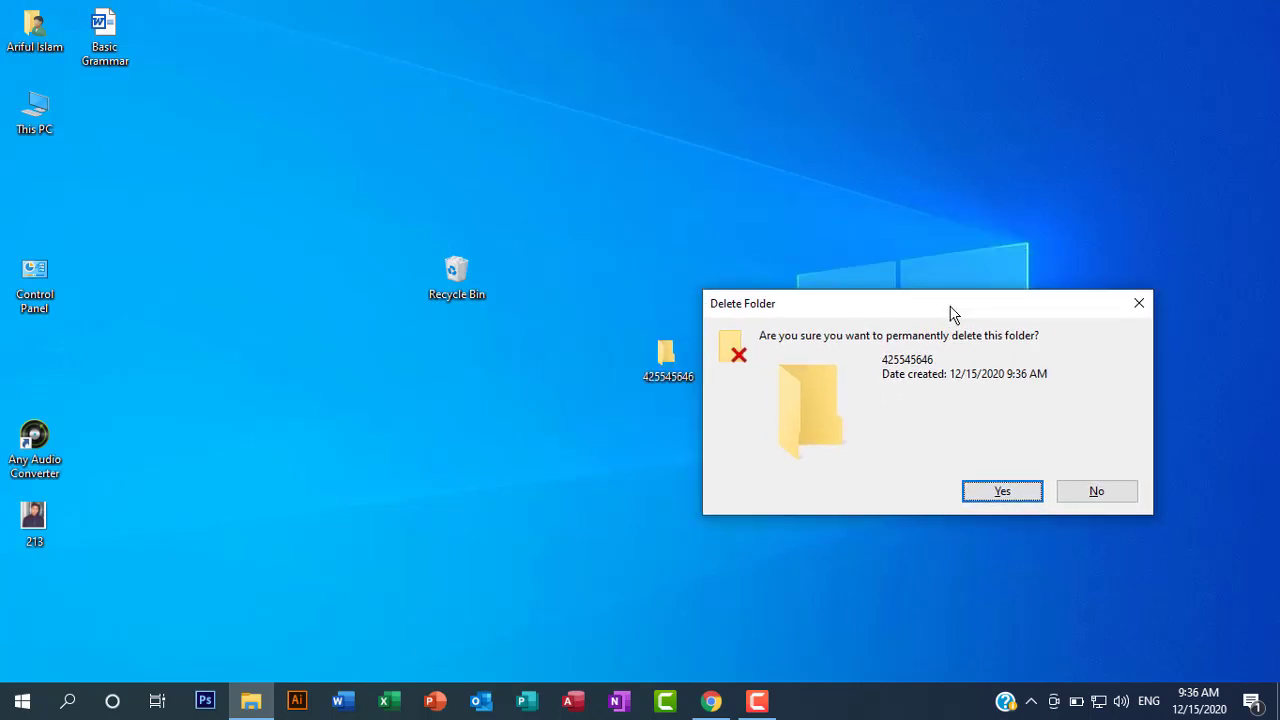
pyautogui.click(1118, 493)
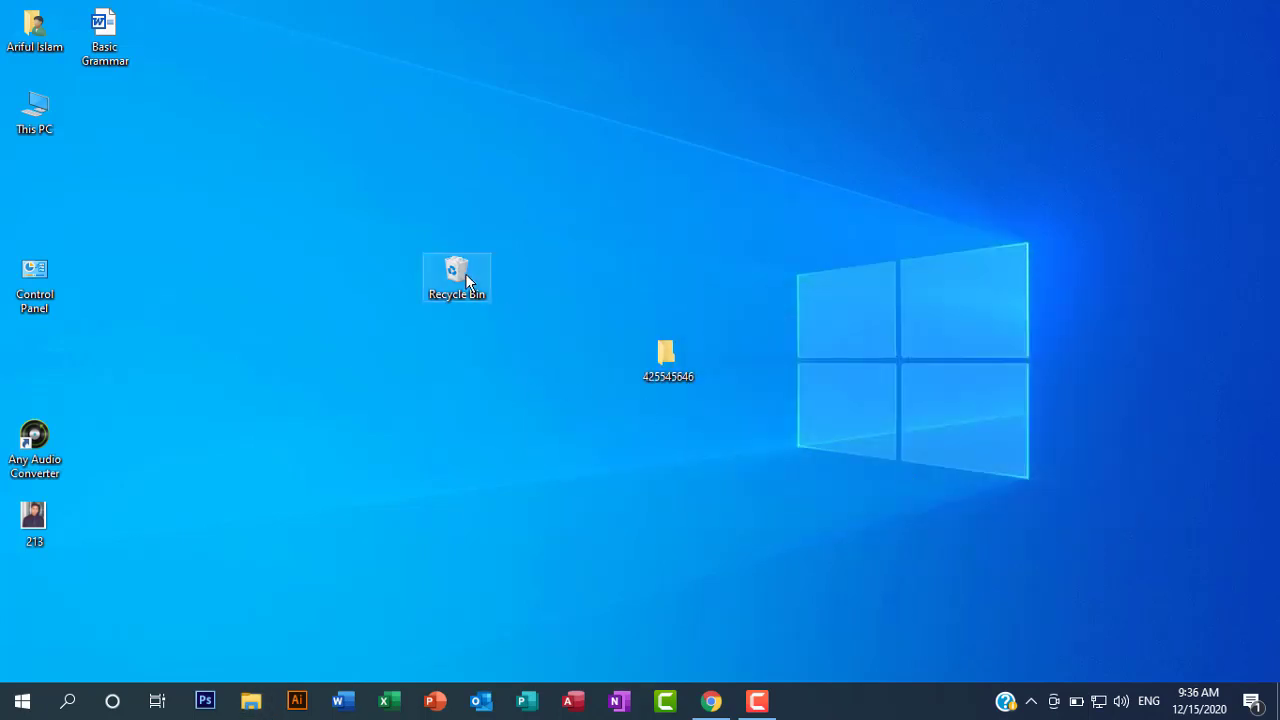
# Permanently delete the 1234 and 5488748 folders from the Recycle Bin and close its window
pyautogui.doubleClick(466, 276)
pyautogui.moveTo(240, 214); pyautogui.dragTo(203, 130)
pyautogui.rightClick(203, 129)
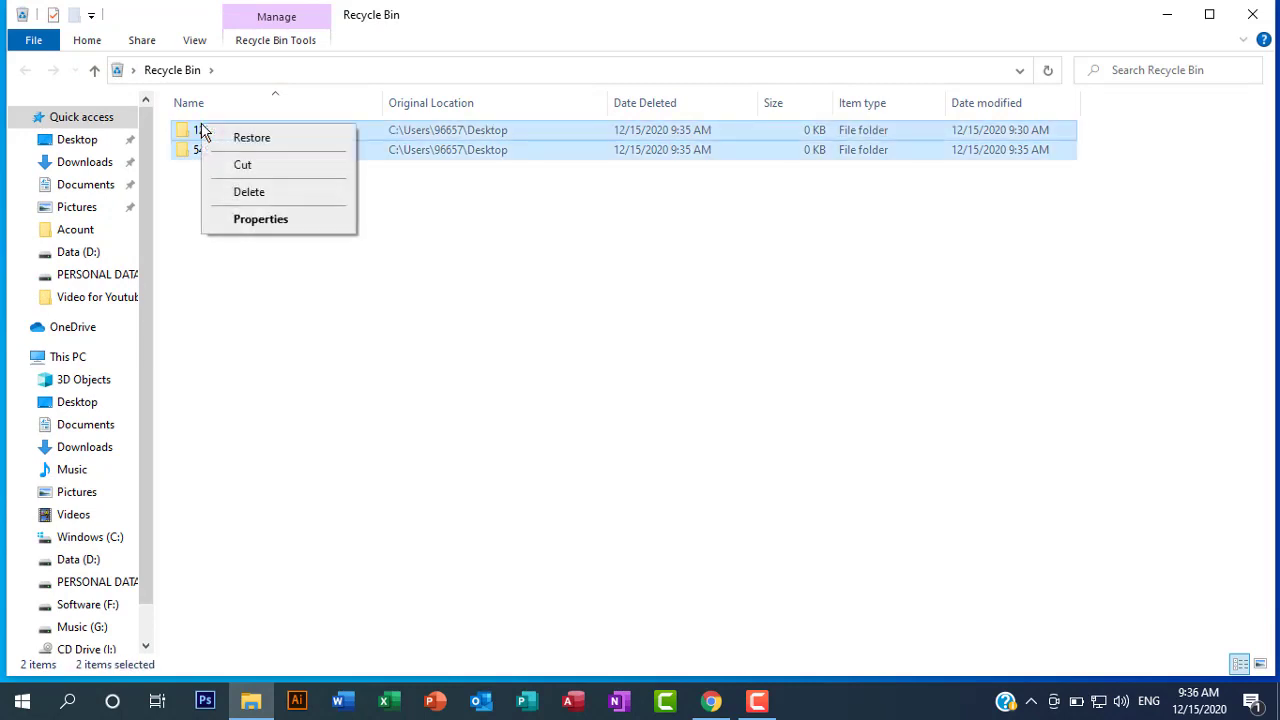
pyautogui.click(249, 191)
pyautogui.click(723, 368)
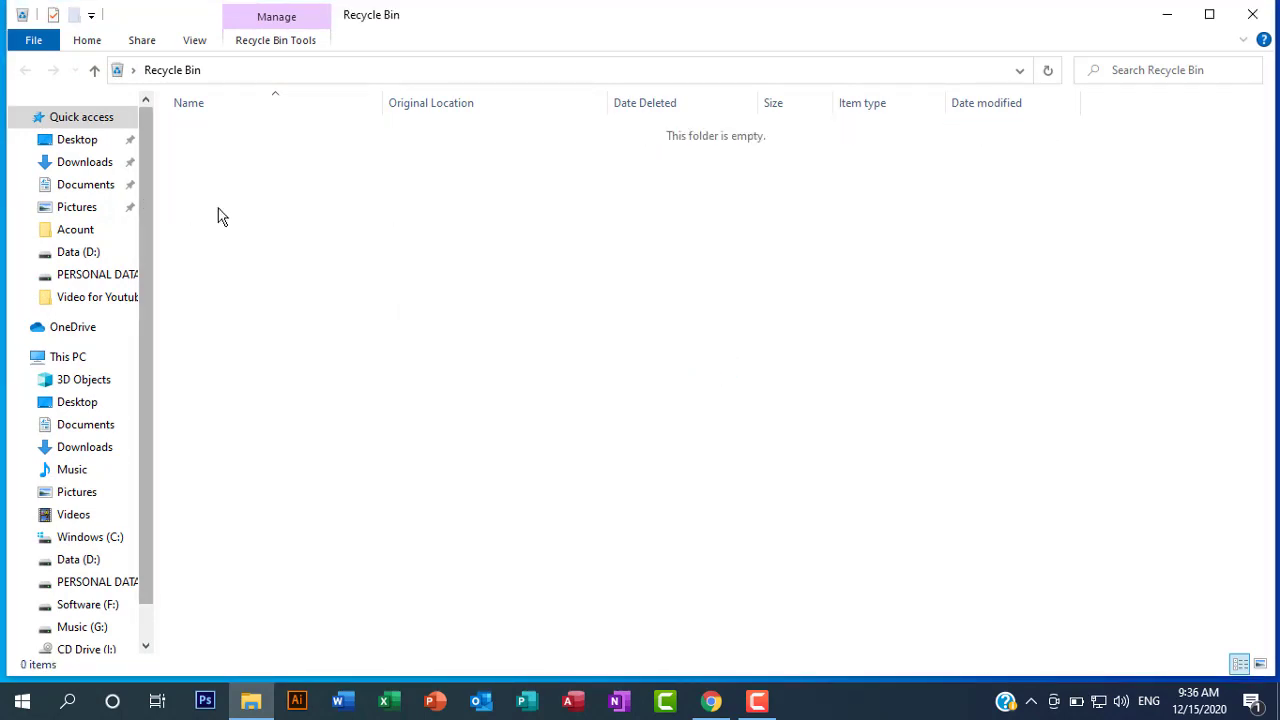
pyautogui.click(1252, 14)
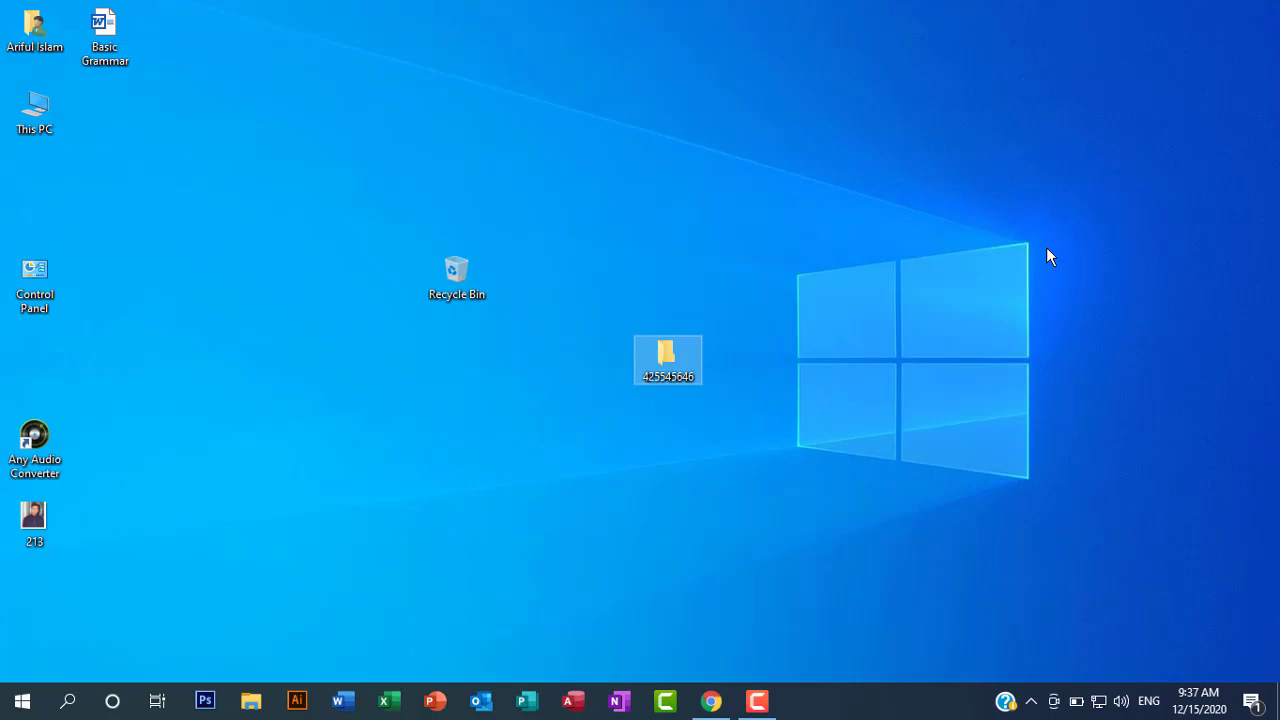
# Permanently delete the 425545646 folder from the desktop, bypassing the Recycle Bin, and check the Recycle Bin's contents
pyautogui.hotkey('shift', 'Delete')
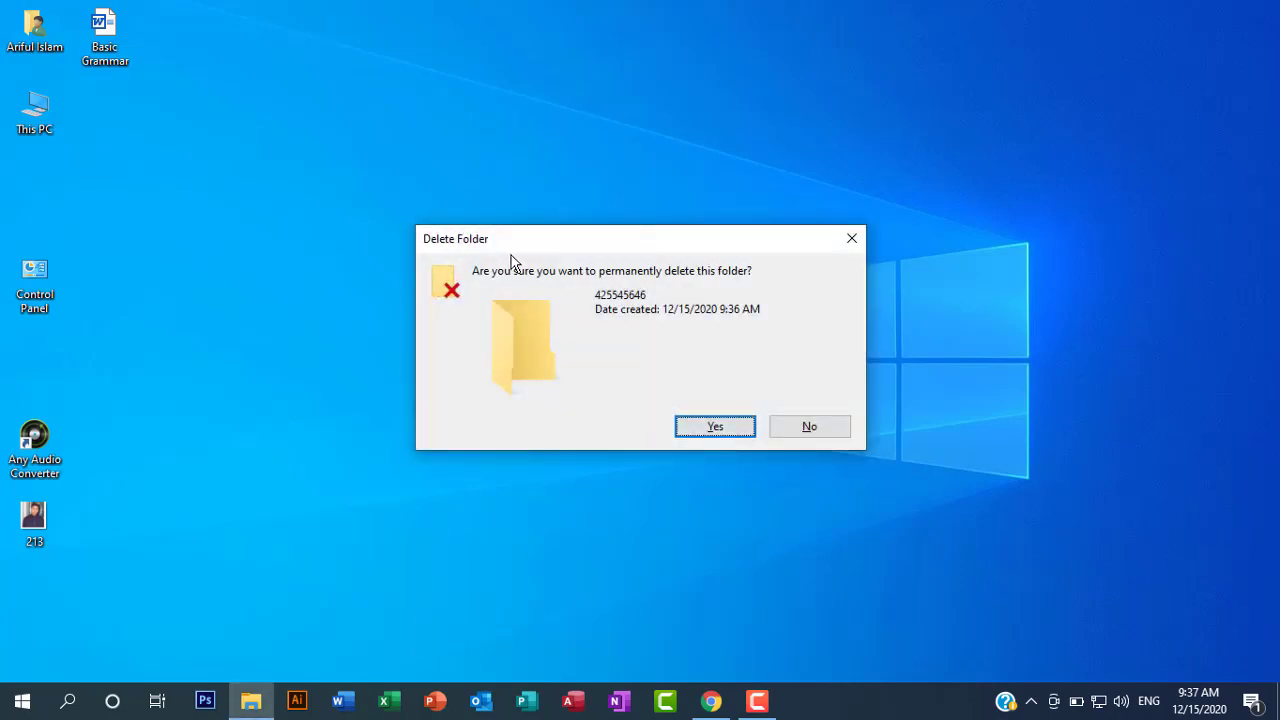
pyautogui.moveTo(536, 240); pyautogui.dragTo(719, 180)
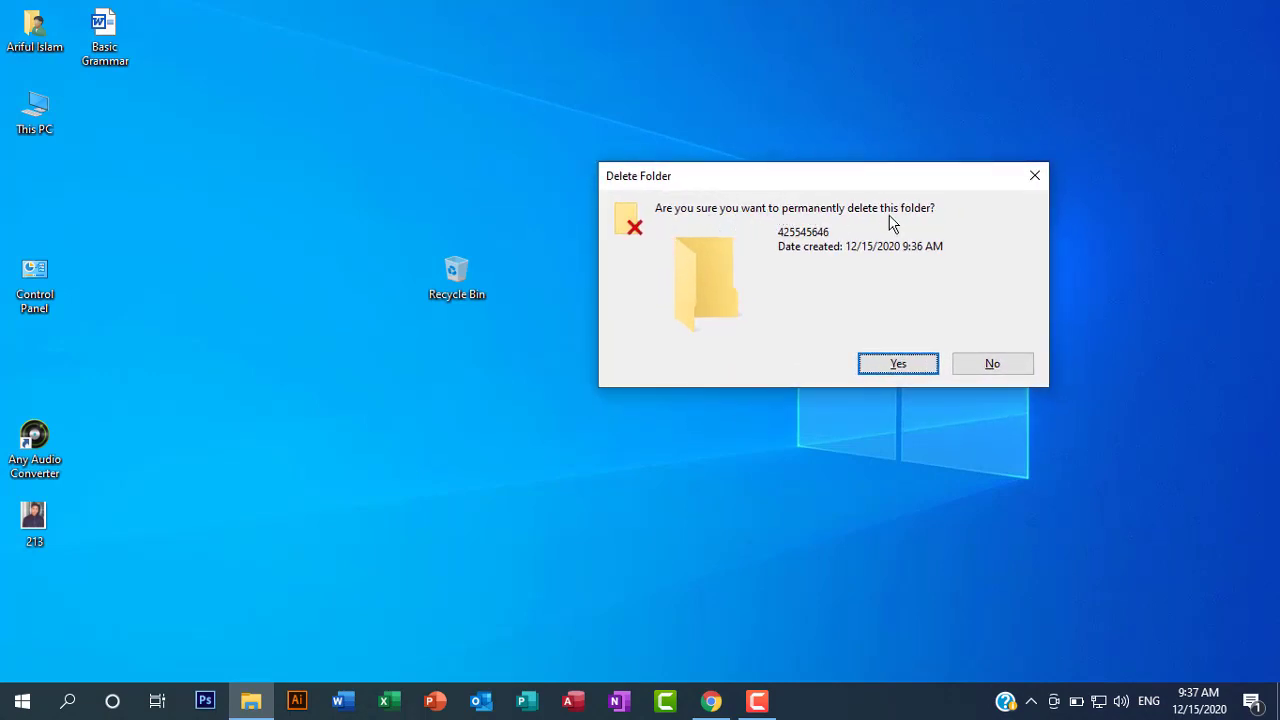
pyautogui.click(897, 366)
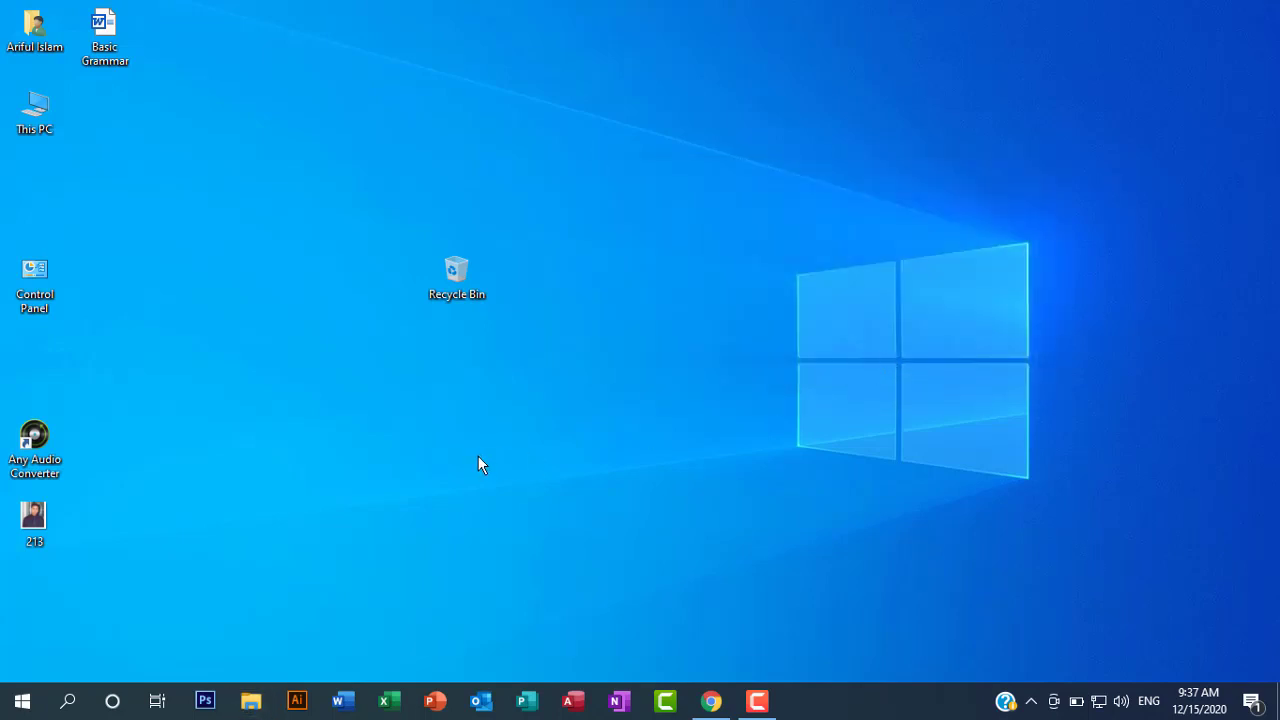
pyautogui.doubleClick(466, 271)
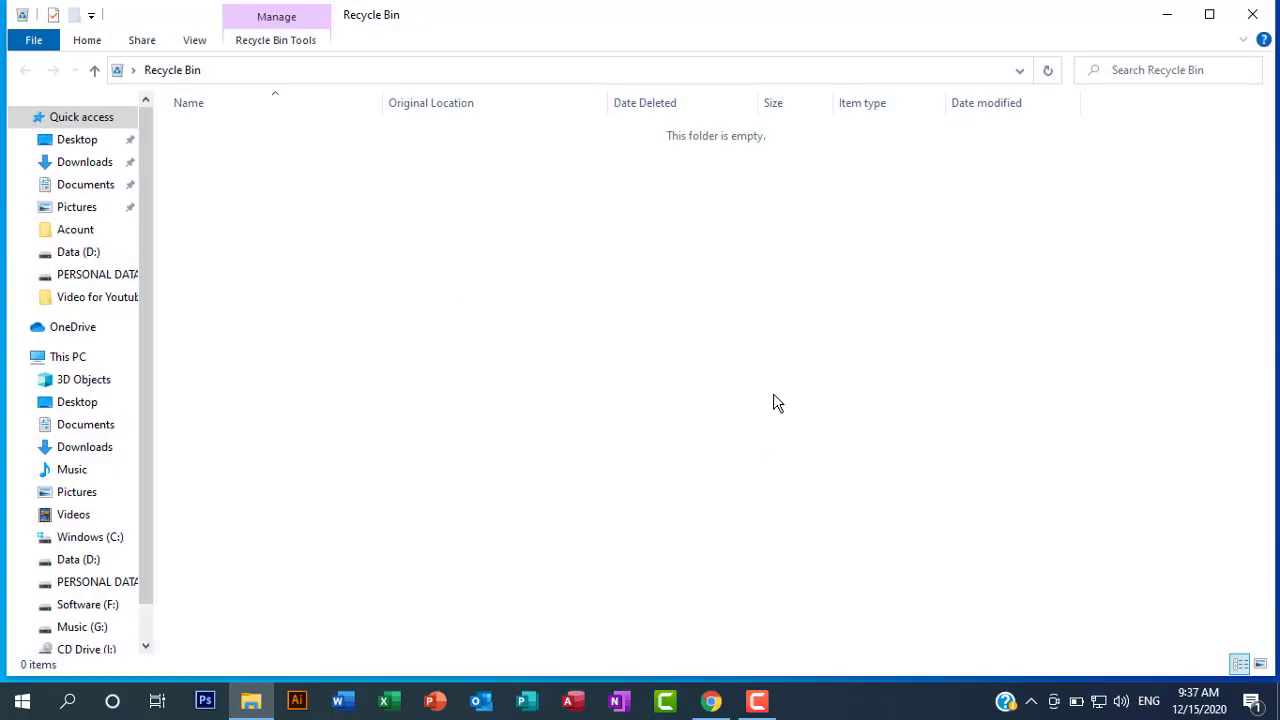
pyautogui.click(1252, 14)
pyautogui.rightClick(603, 374)
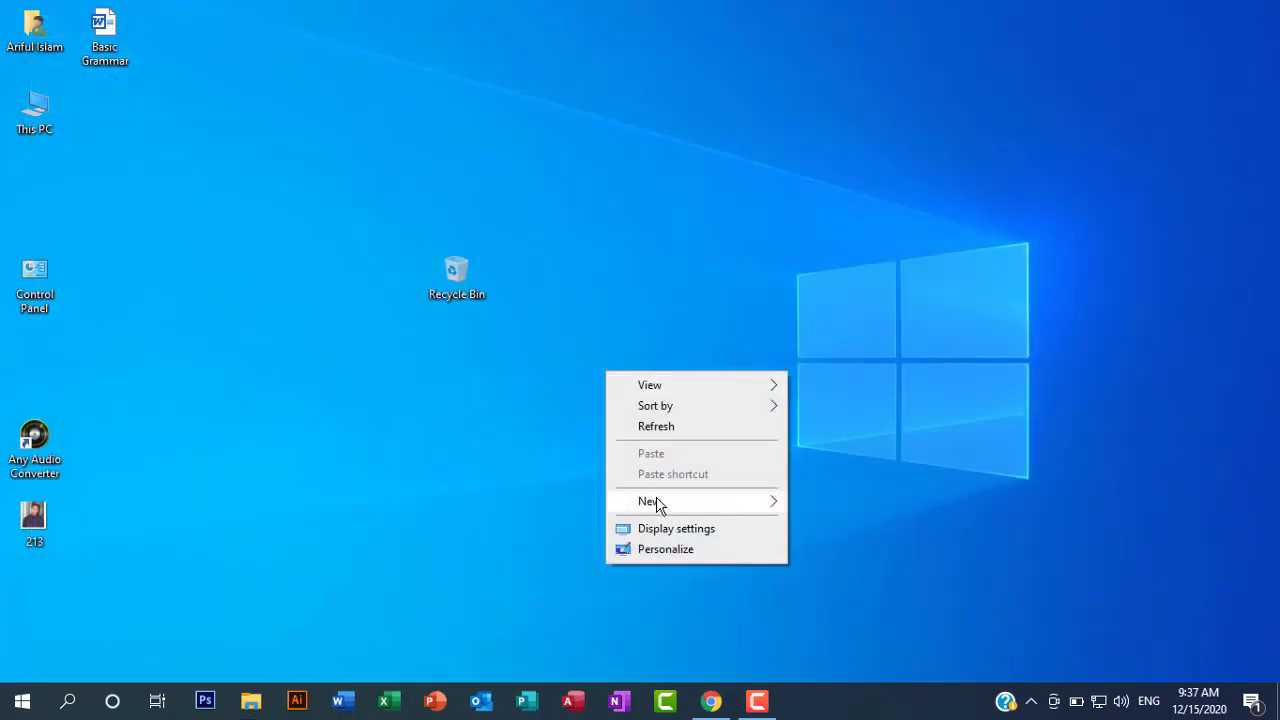
pyautogui.moveTo(655, 500)
pyautogui.click(828, 266)
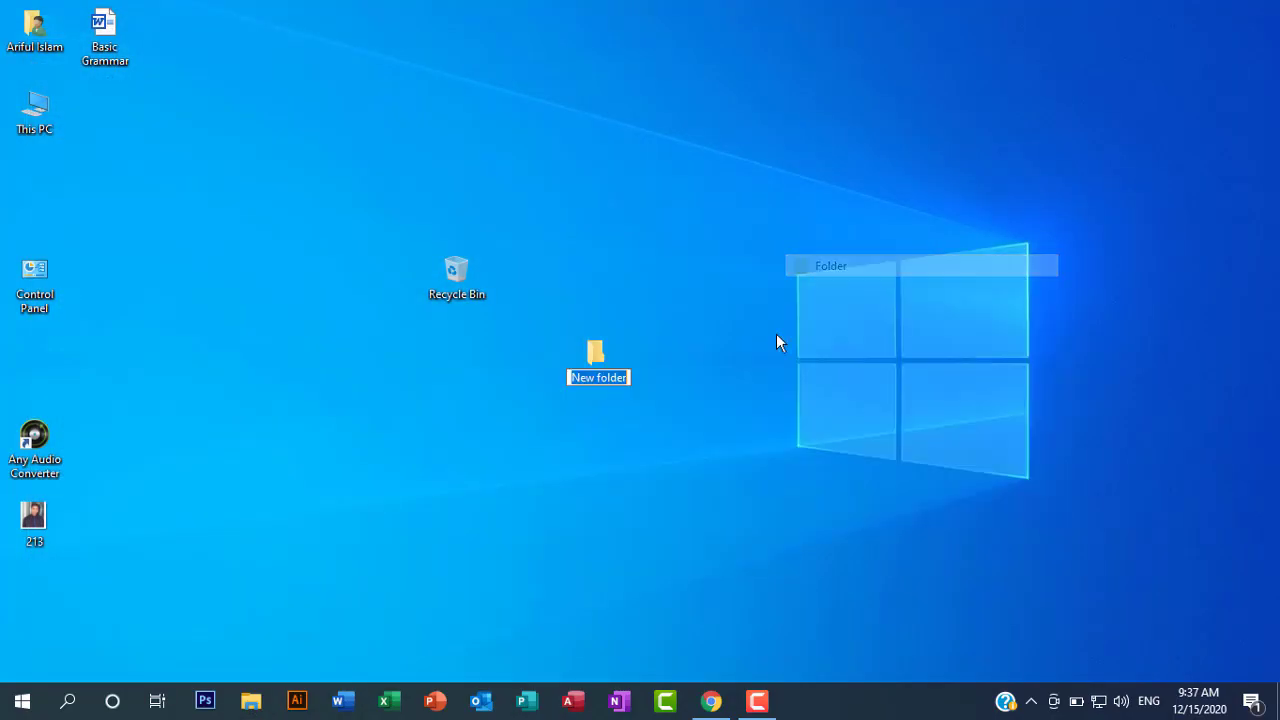
pyautogui.write('54564654646')
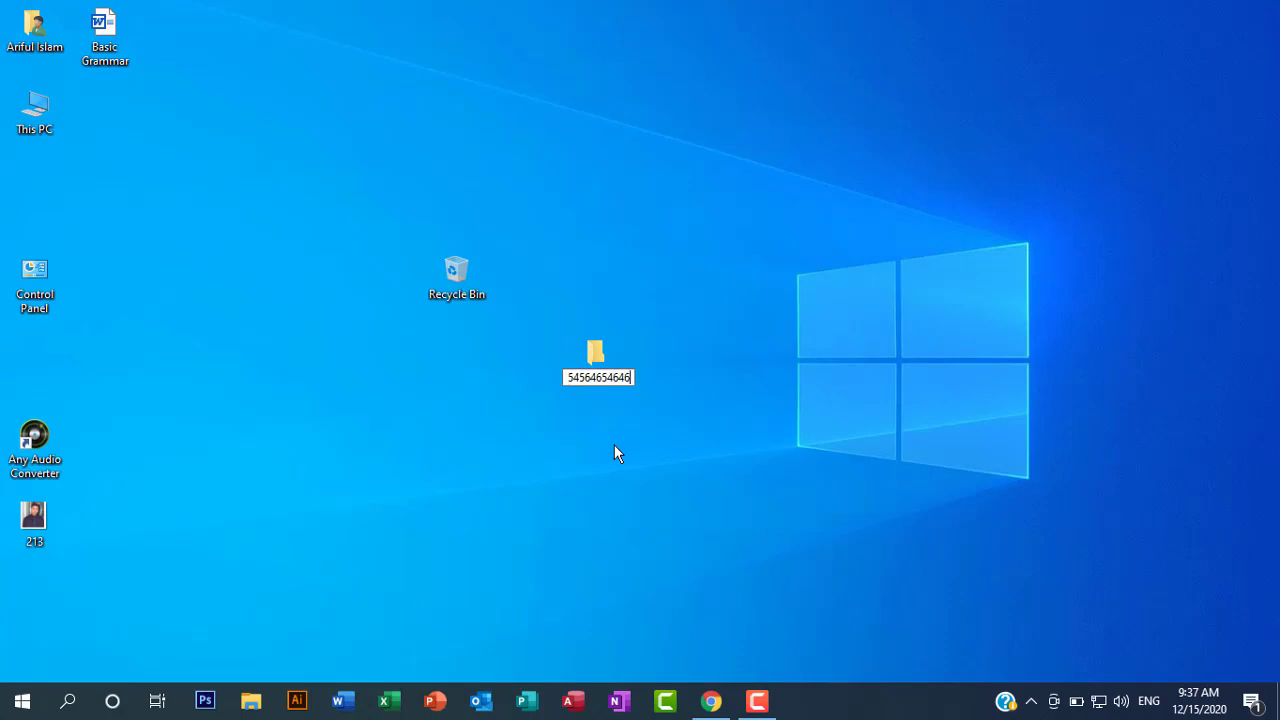
pyautogui.press('Return')
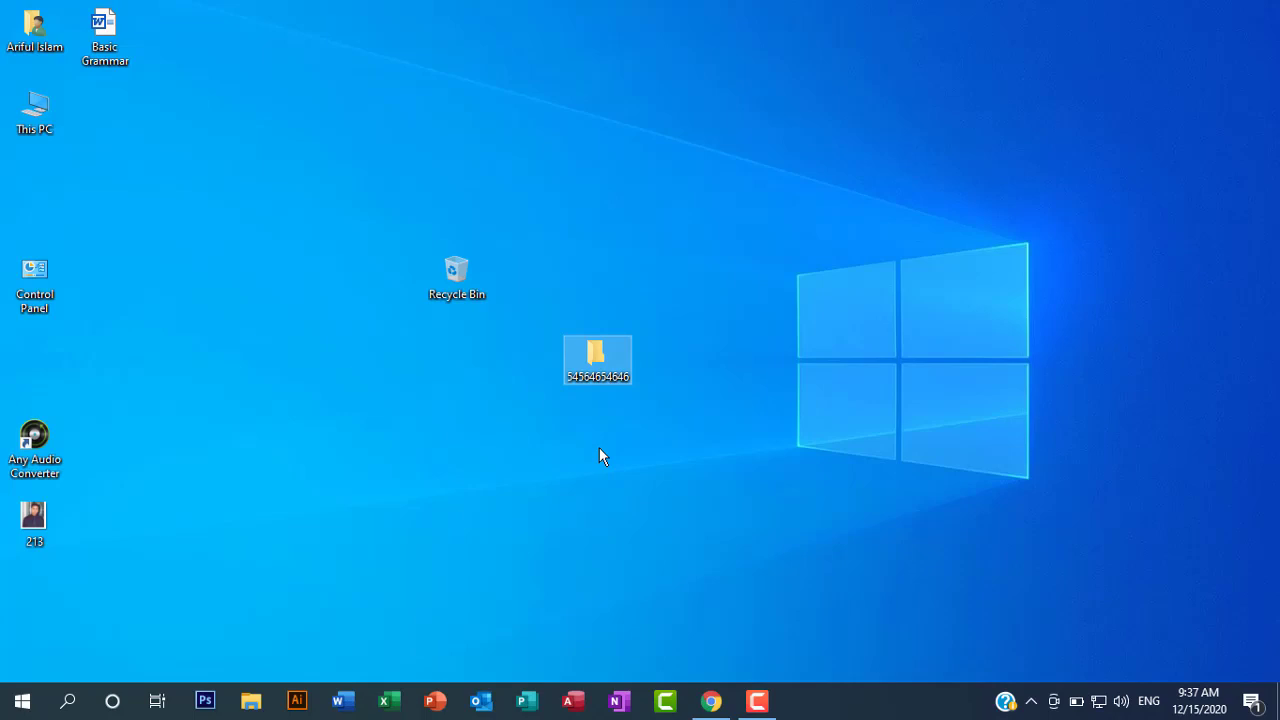
pyautogui.click(598, 445)
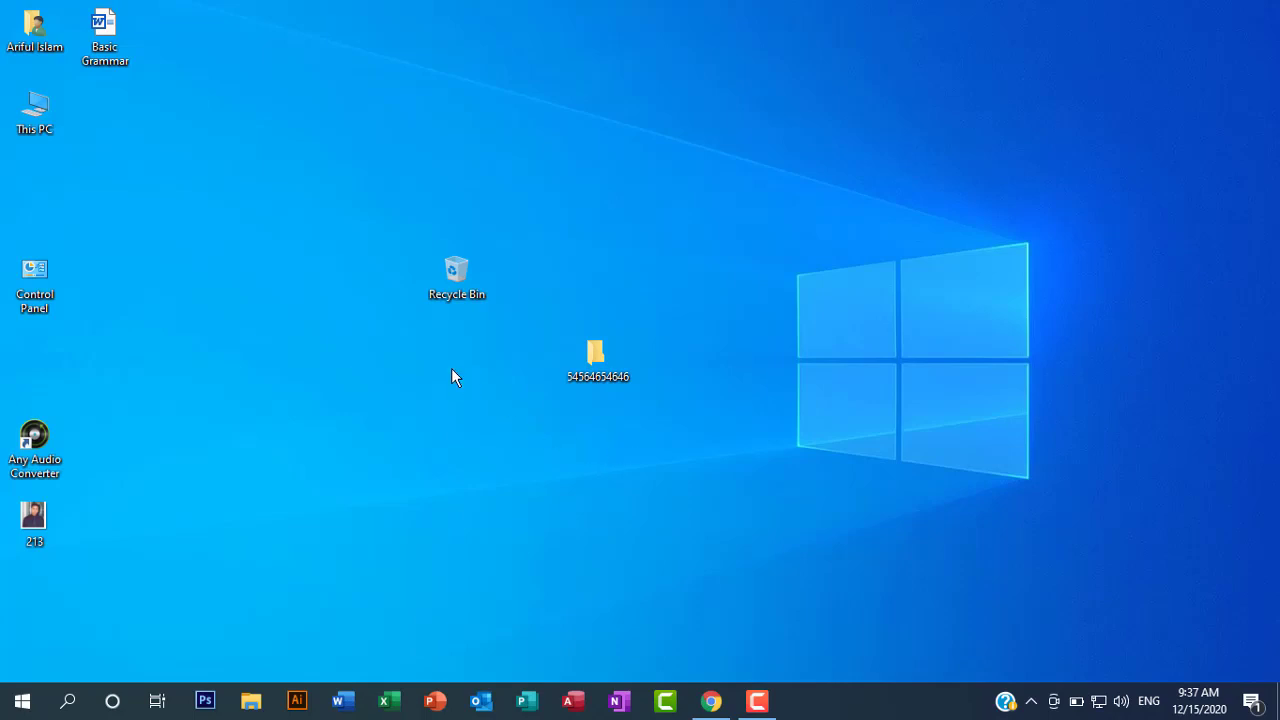
# Turn on the delete confirmation dialog in the Recycle Bin's properties and apply the change
pyautogui.click(459, 283)
pyautogui.rightClick(459, 285)
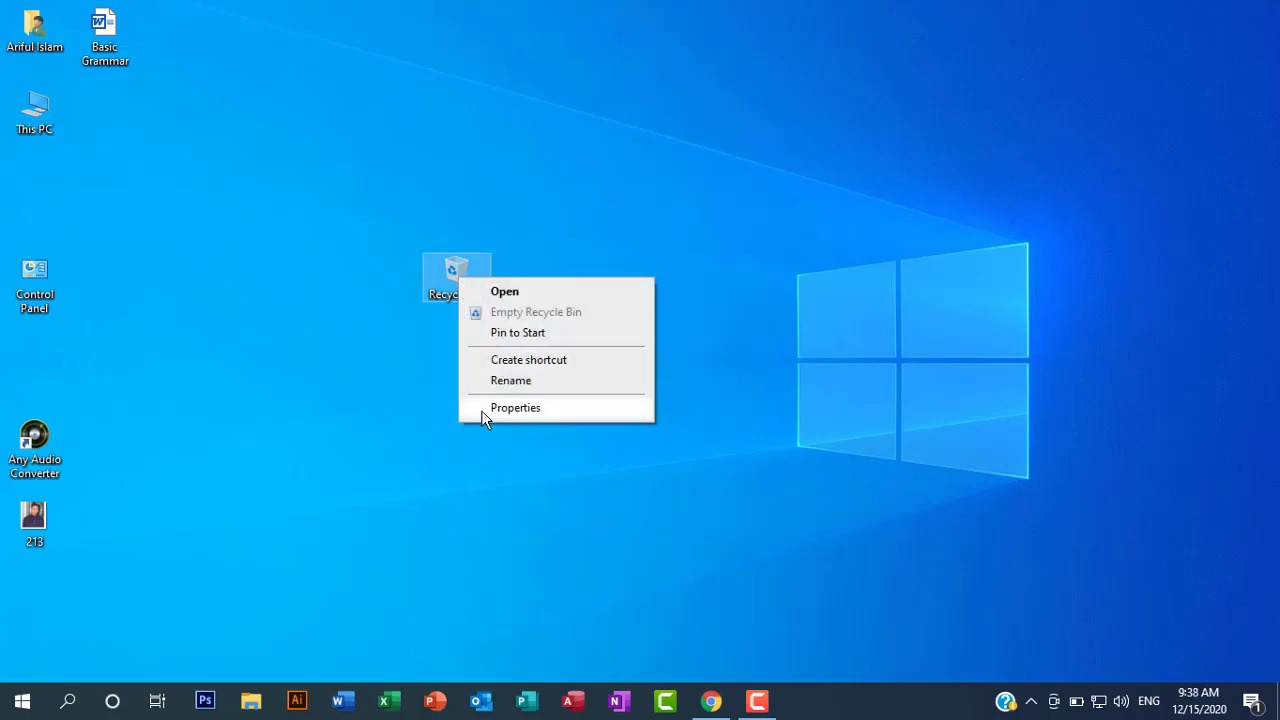
pyautogui.click(512, 412)
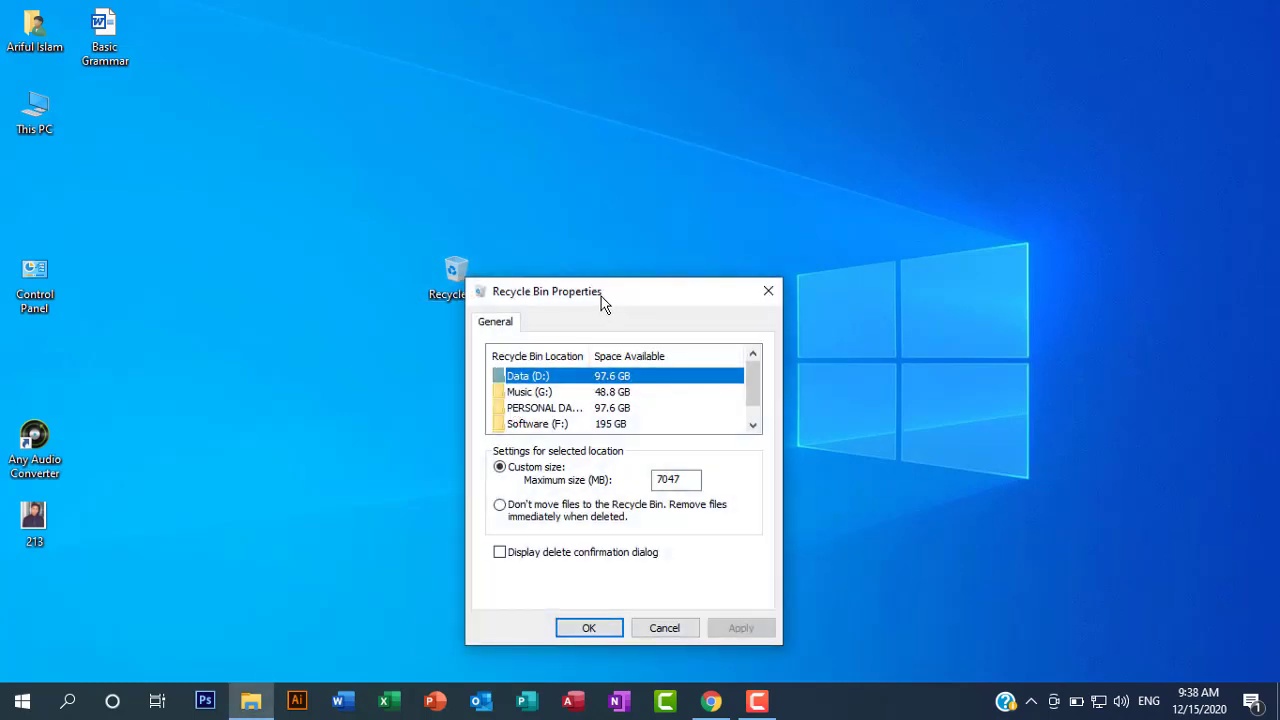
pyautogui.moveTo(596, 298); pyautogui.dragTo(777, 172)
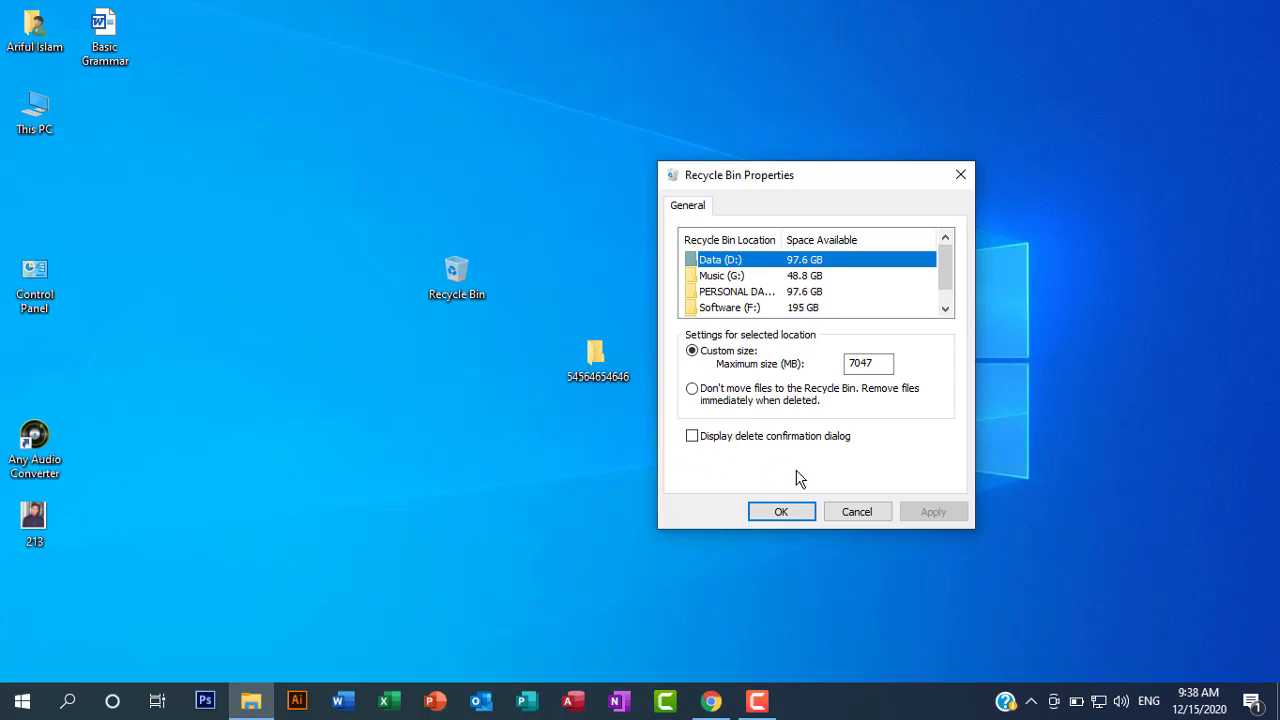
pyautogui.click(692, 437)
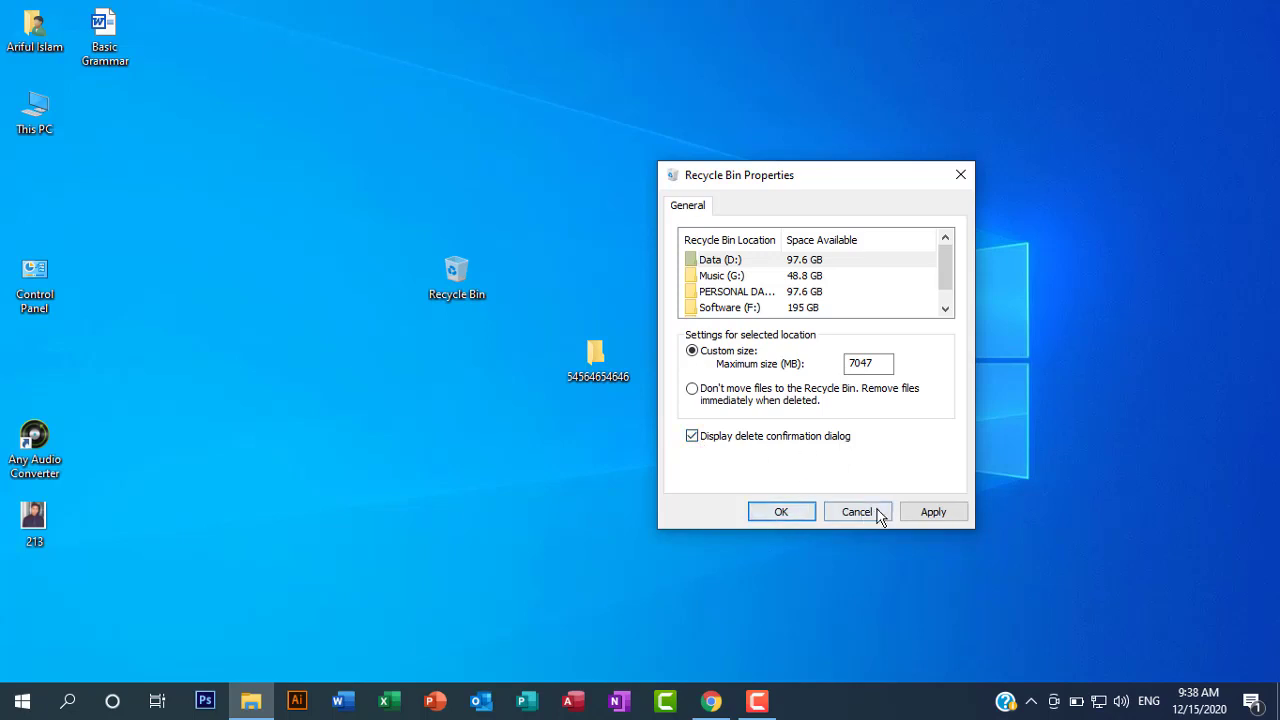
pyautogui.click(921, 516)
pyautogui.click(762, 506)
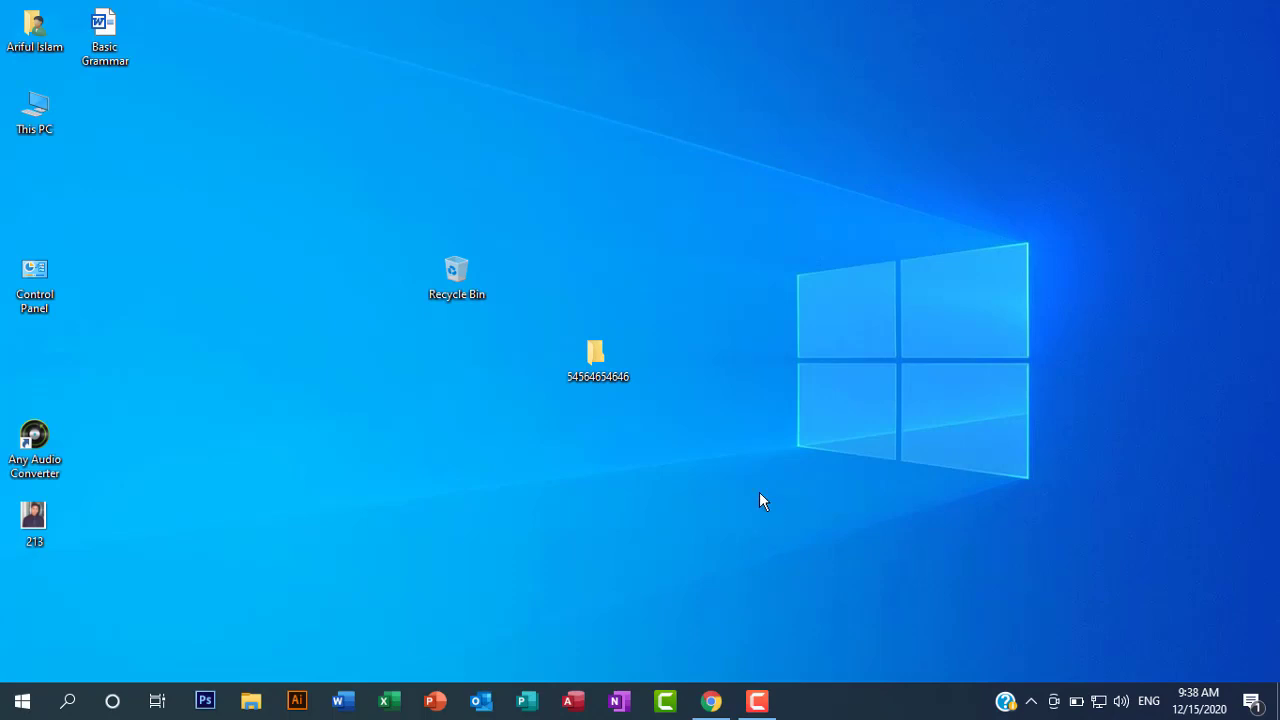
pyautogui.rightClick(594, 364)
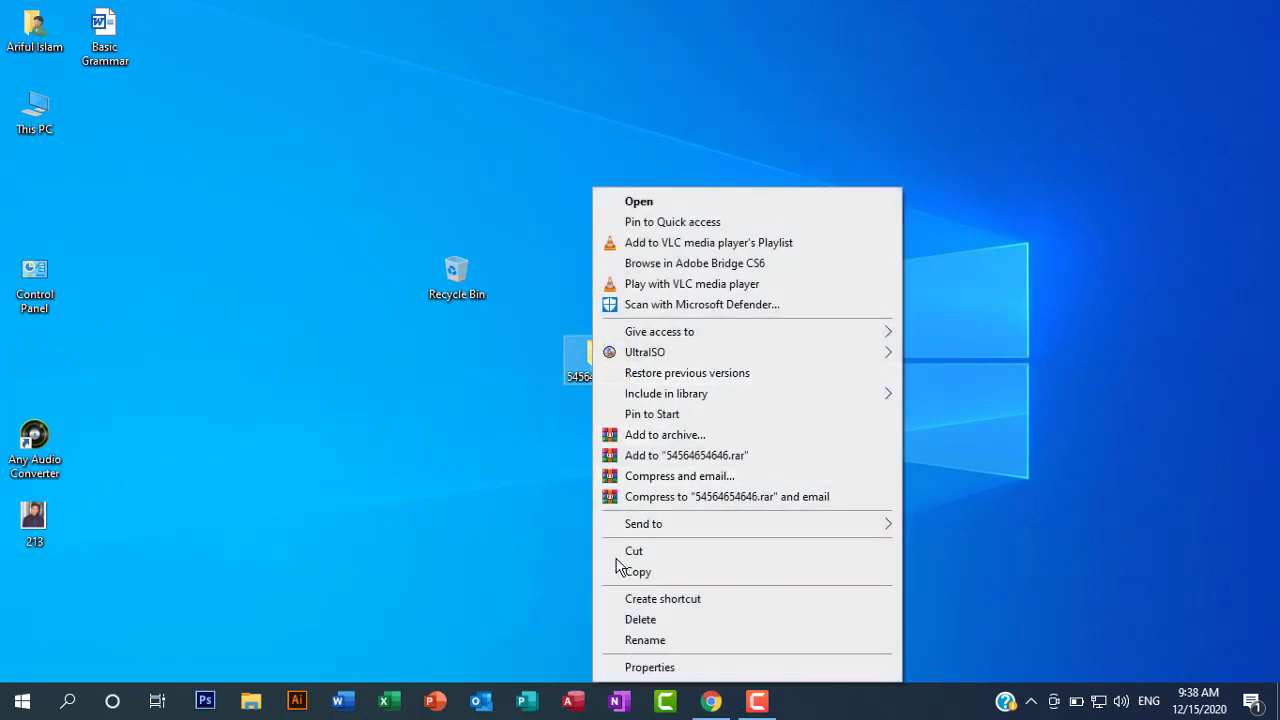
pyautogui.click(632, 620)
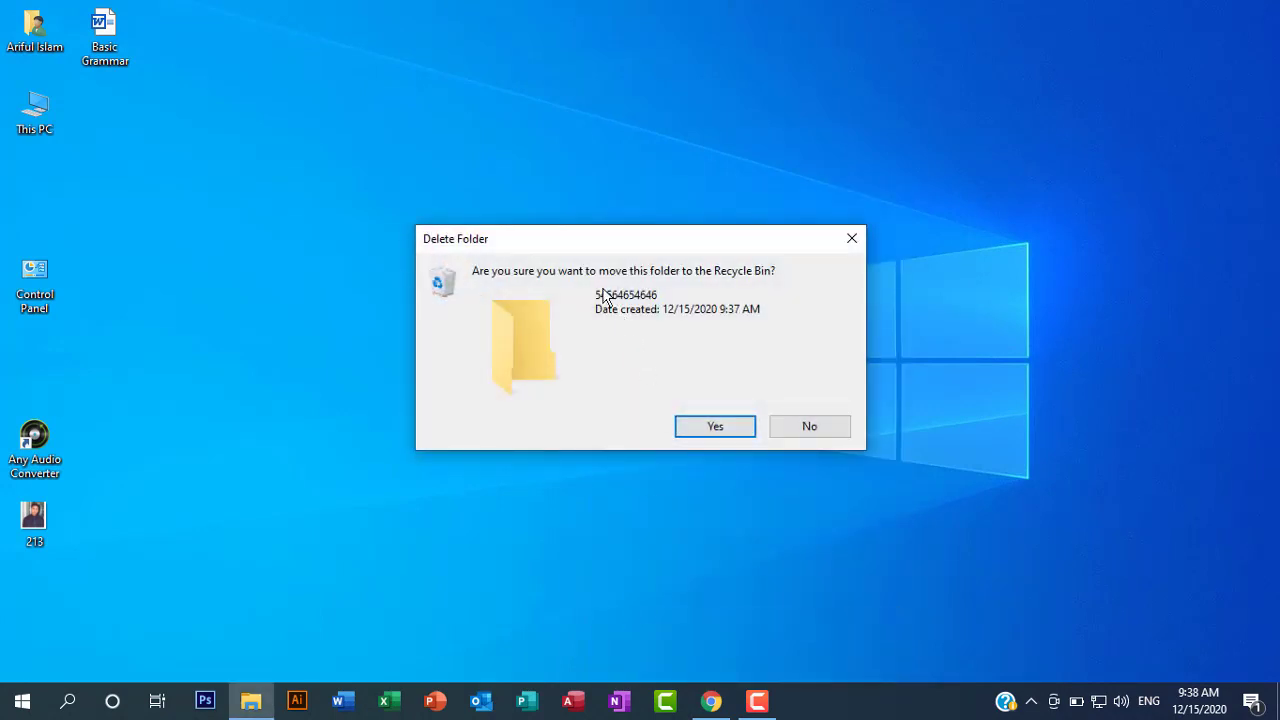
pyautogui.moveTo(586, 246); pyautogui.dragTo(715, 190)
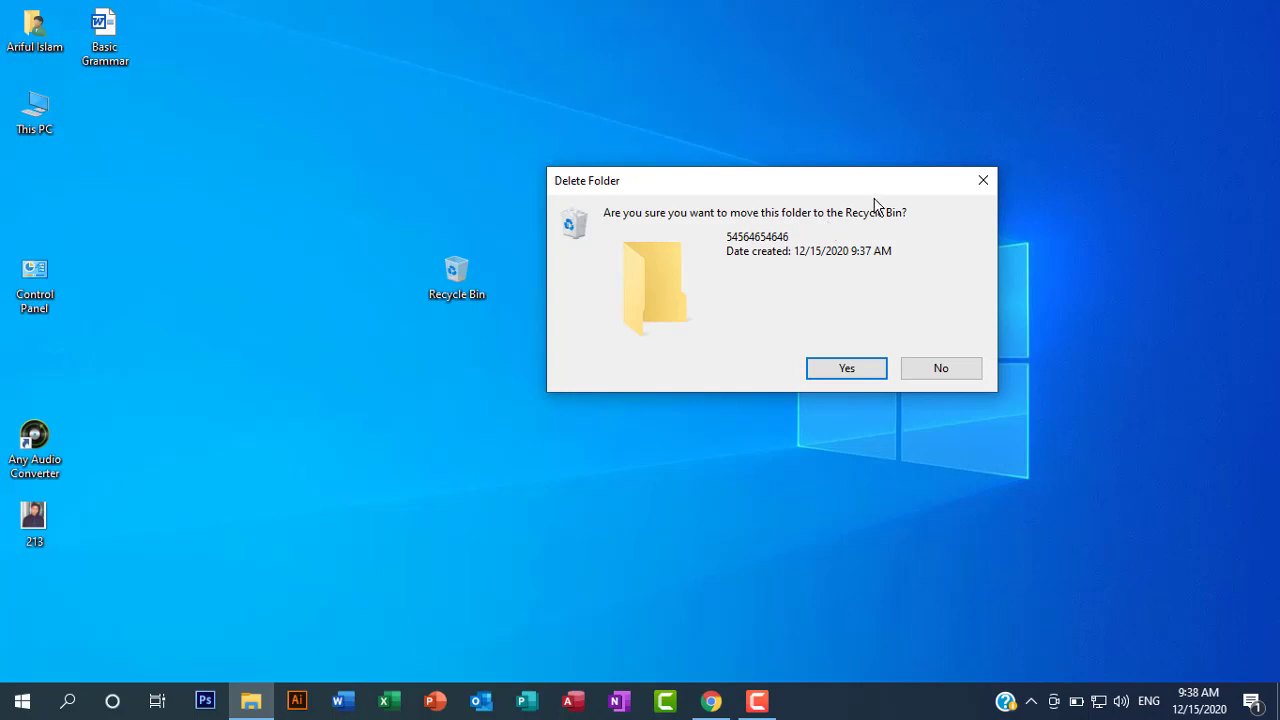
pyautogui.moveTo(867, 185); pyautogui.dragTo(972, 290)
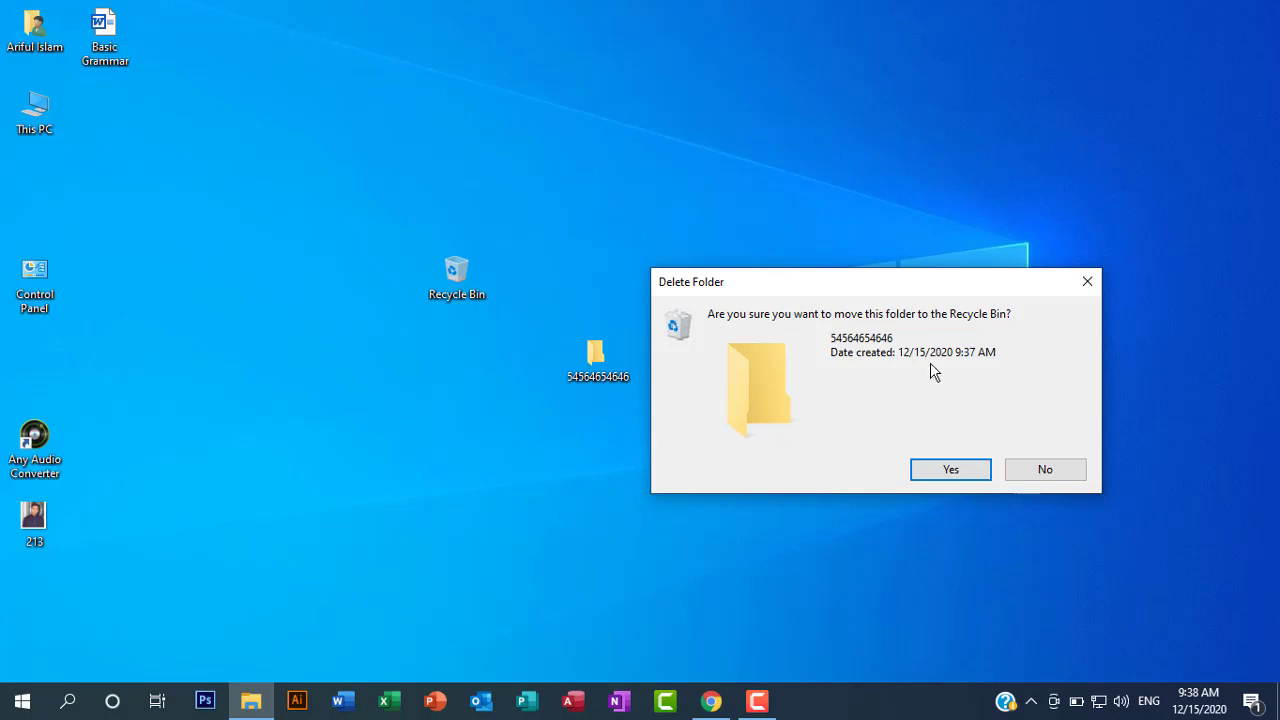
pyautogui.moveTo(895, 289); pyautogui.dragTo(872, 289)
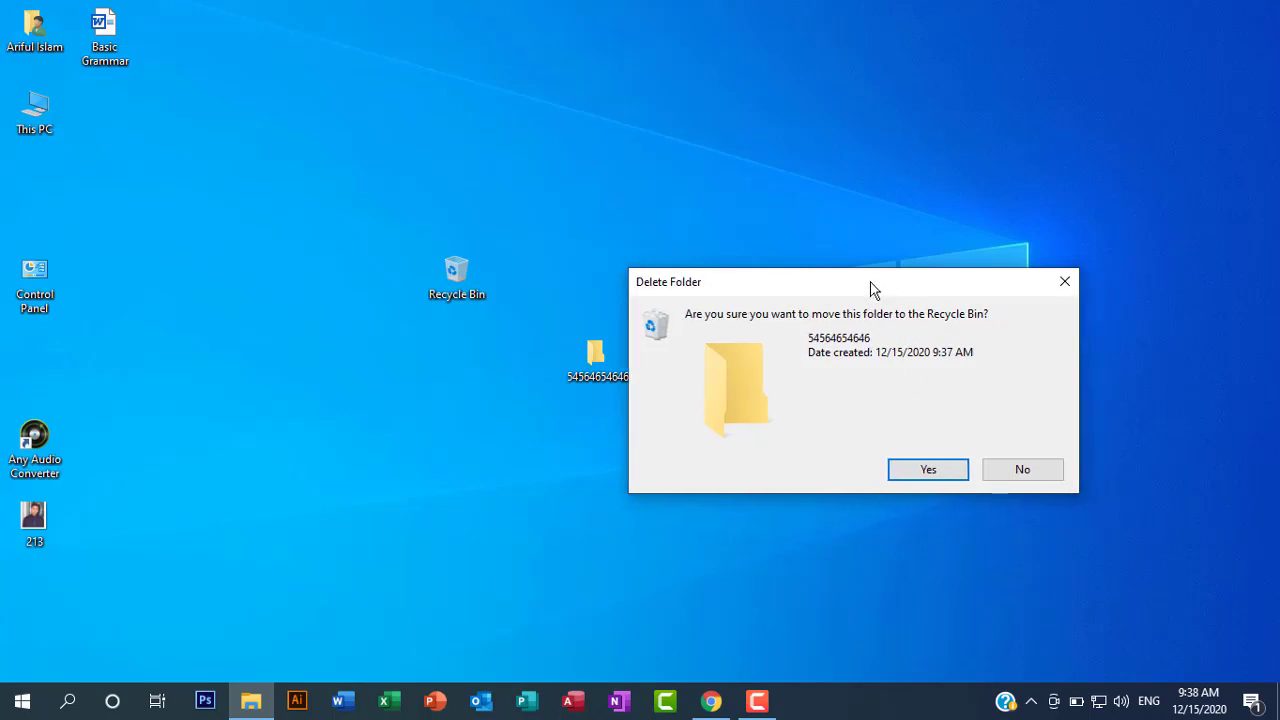
pyautogui.click(935, 476)
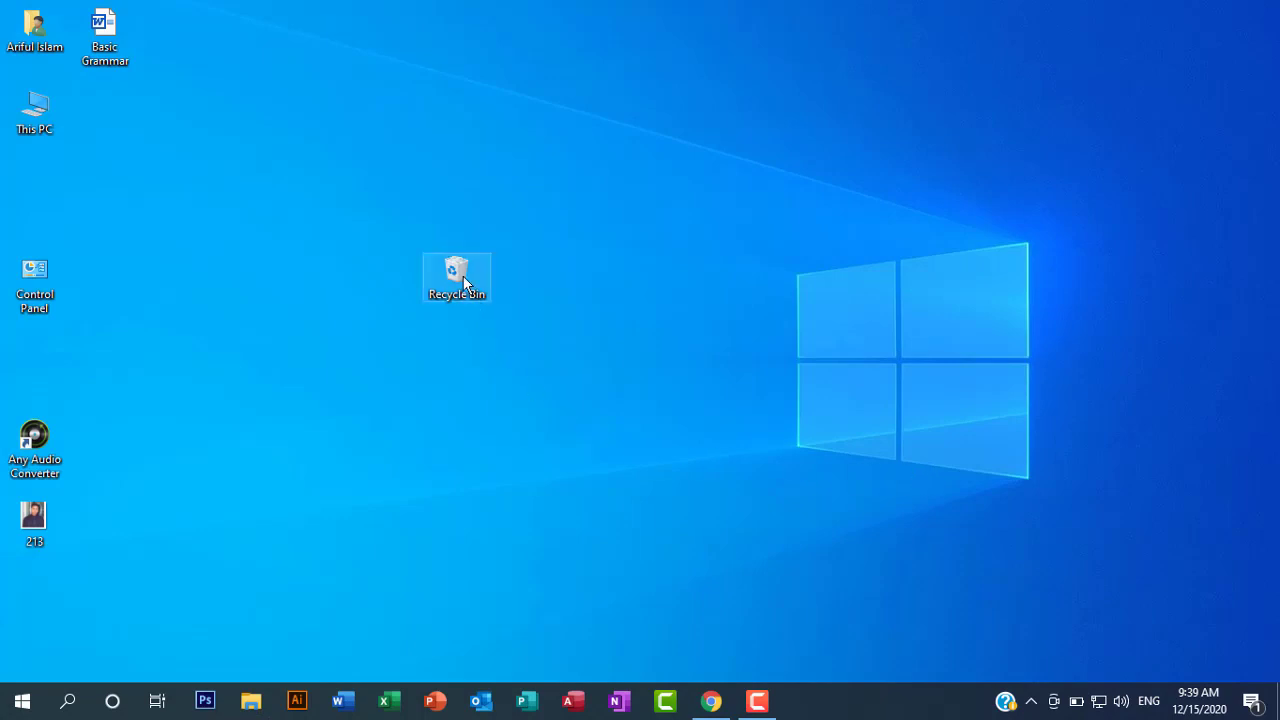
pyautogui.doubleClick(463, 284)
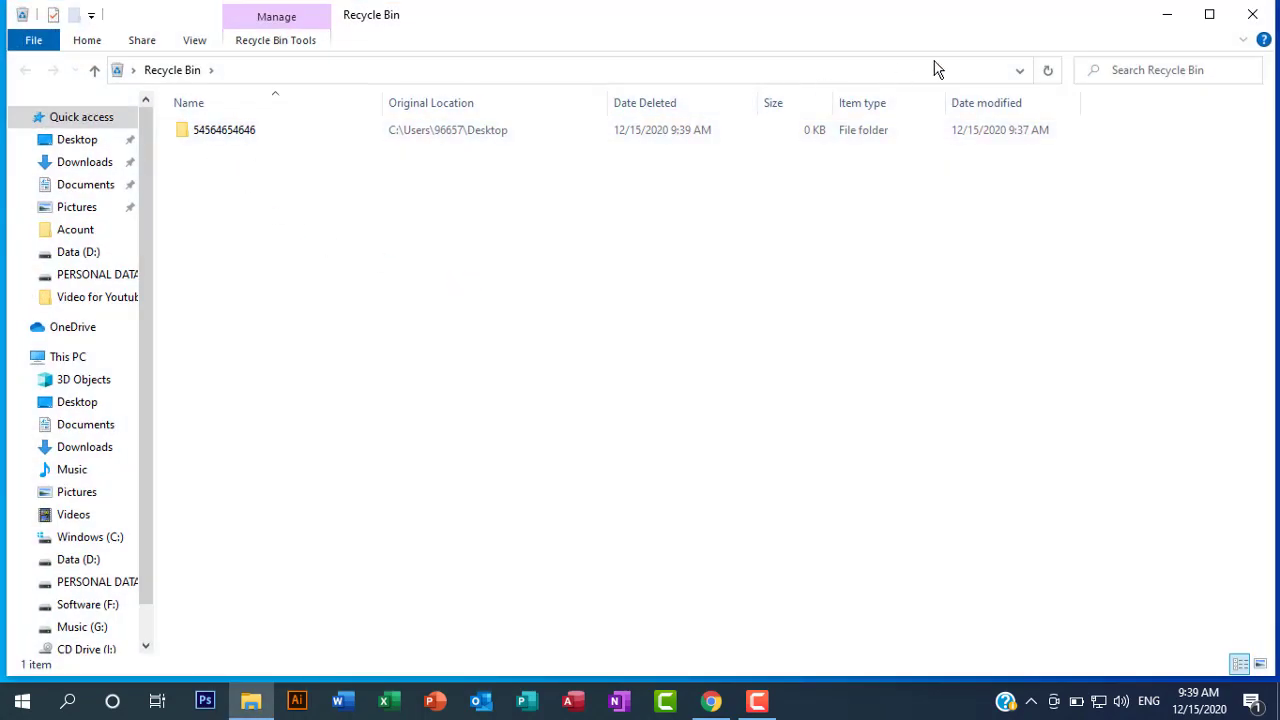
pyautogui.click(1254, 16)
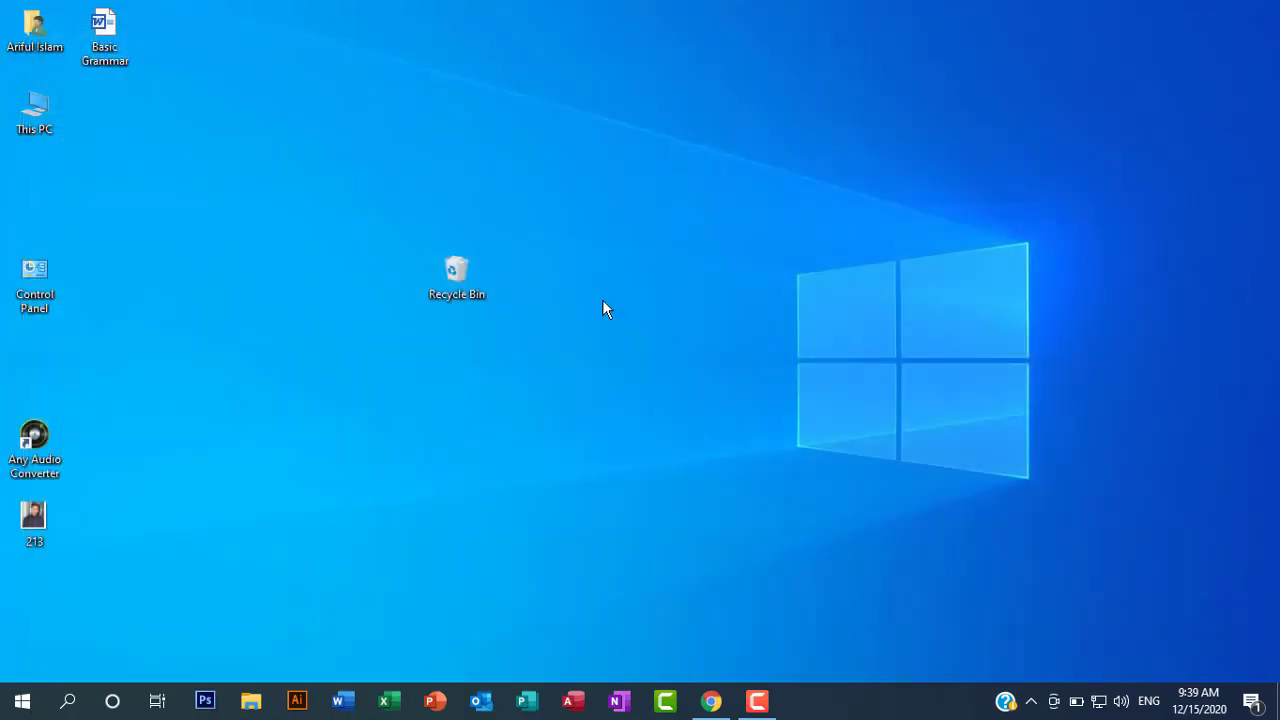
pyautogui.rightClick(631, 300)
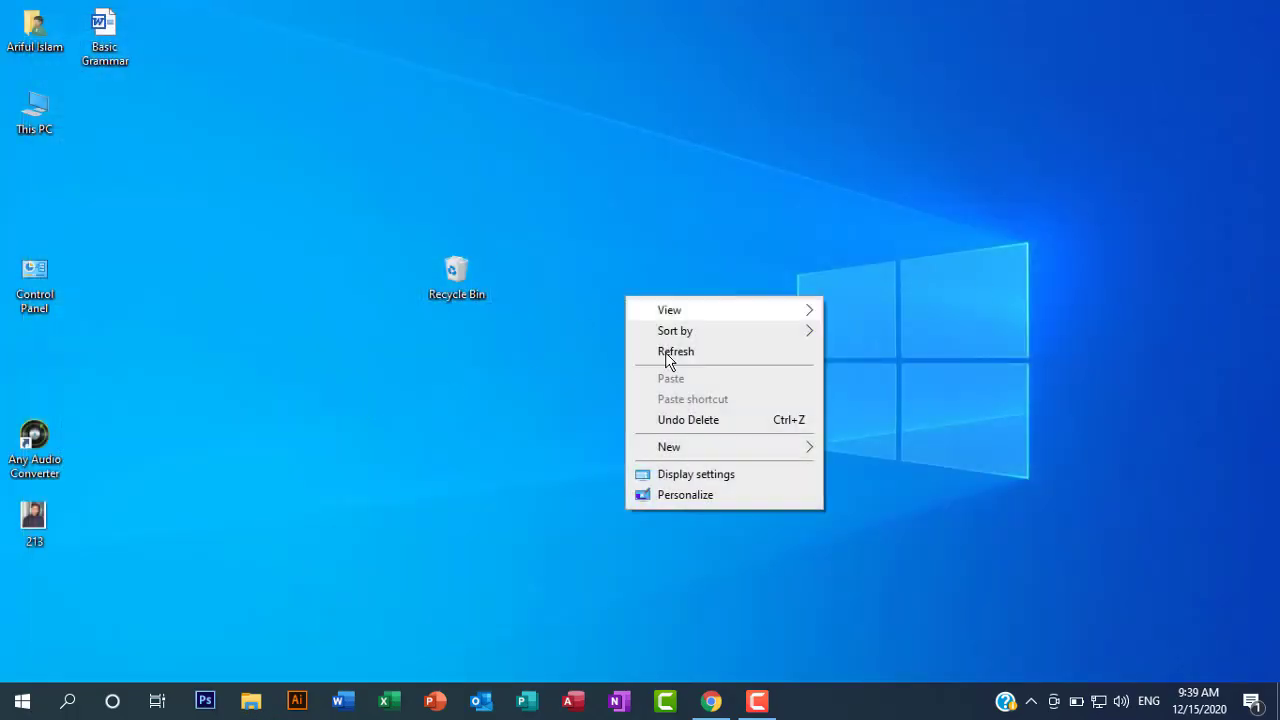
pyautogui.moveTo(694, 447)
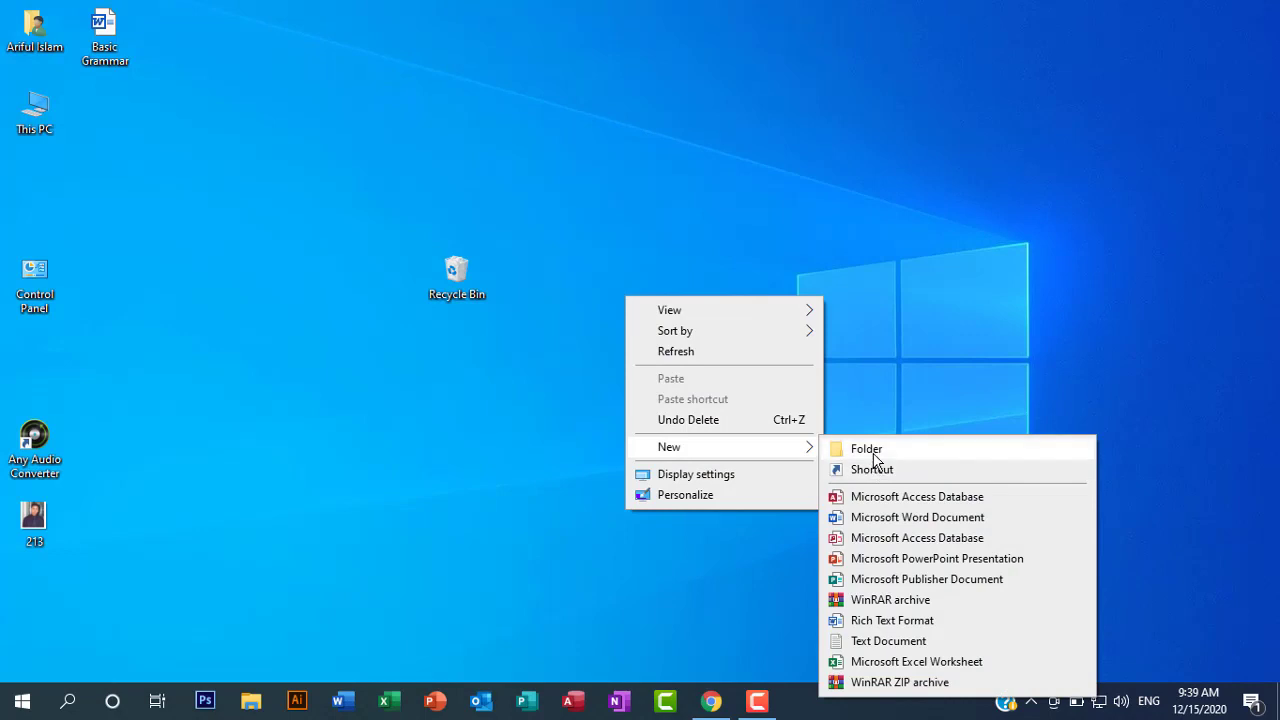
pyautogui.click(868, 450)
pyautogui.write('6546465546')
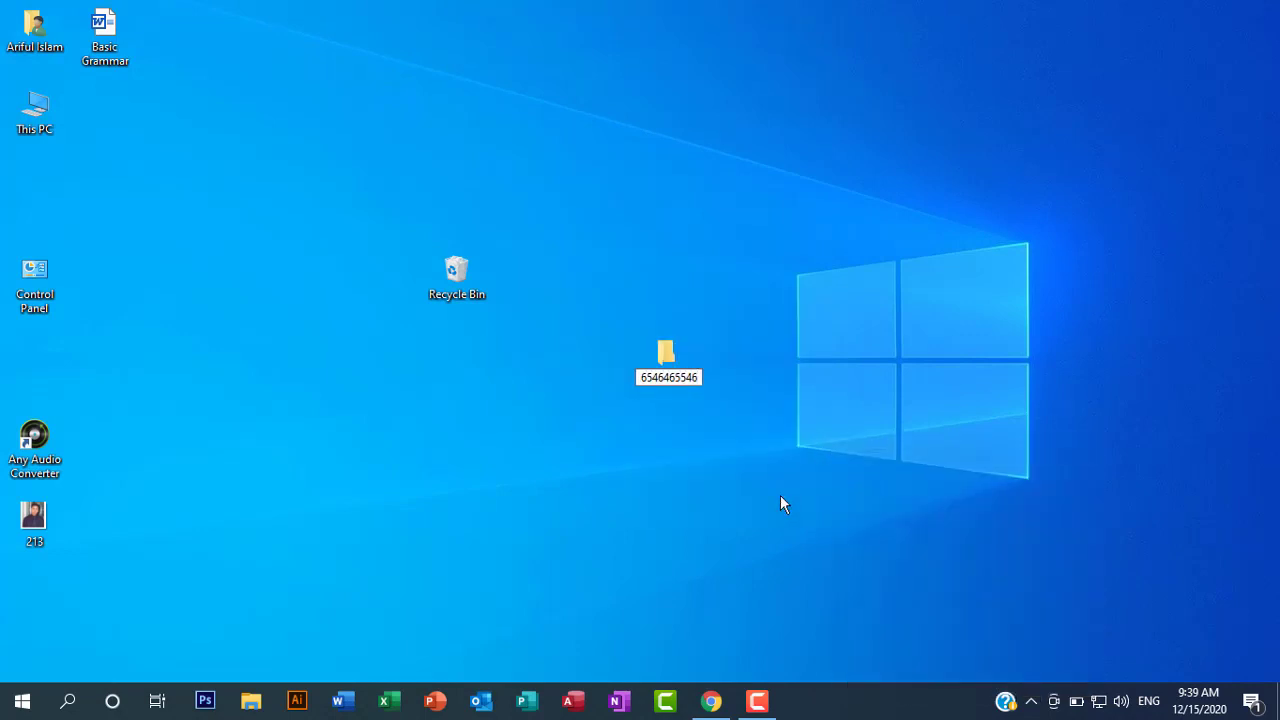
pyautogui.press('Return')
pyautogui.click(739, 477)
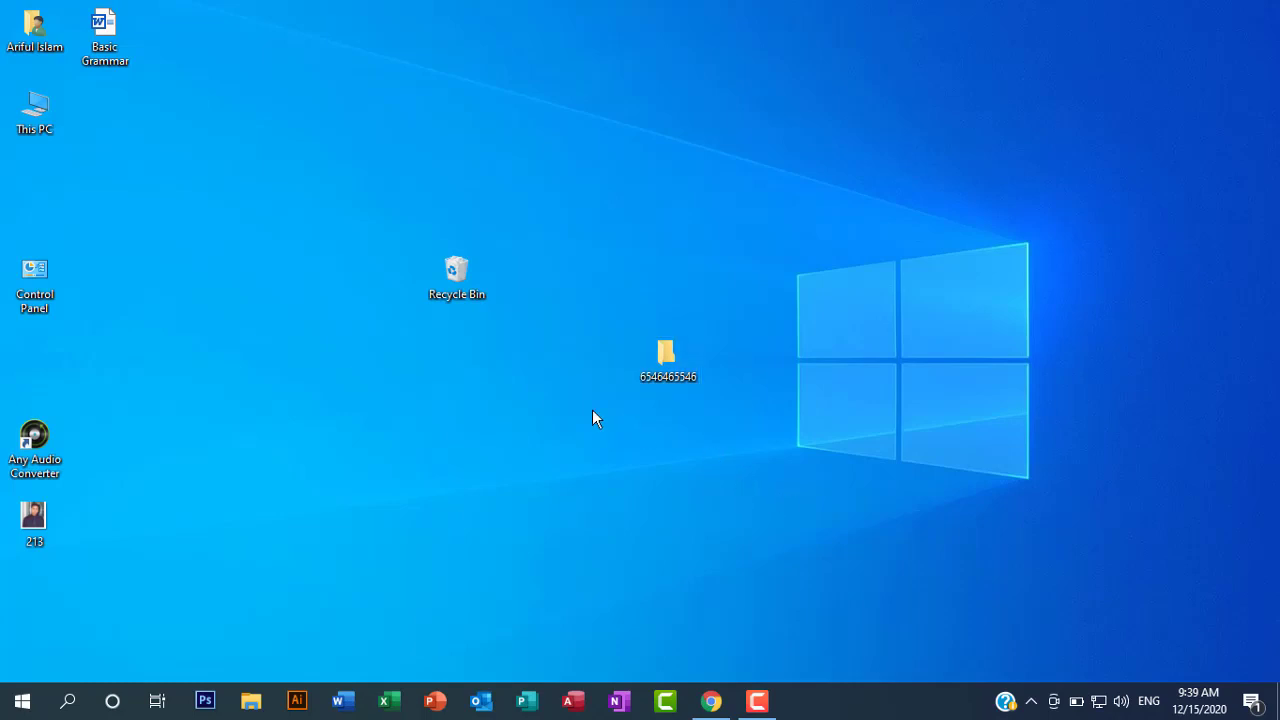
# Set the Recycle Bin properties for Data (D:) to remove files immediately when deleted instead of moving them to the Recycle Bin
pyautogui.rightClick(461, 286)
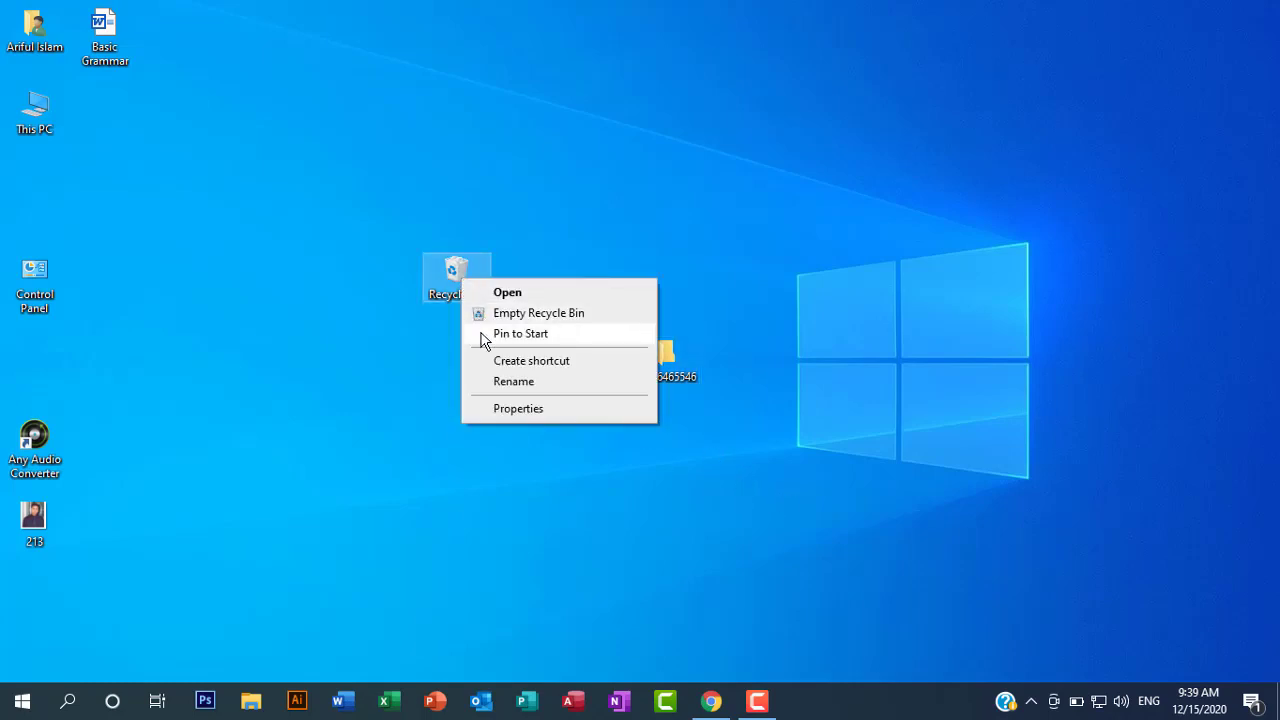
pyautogui.click(498, 414)
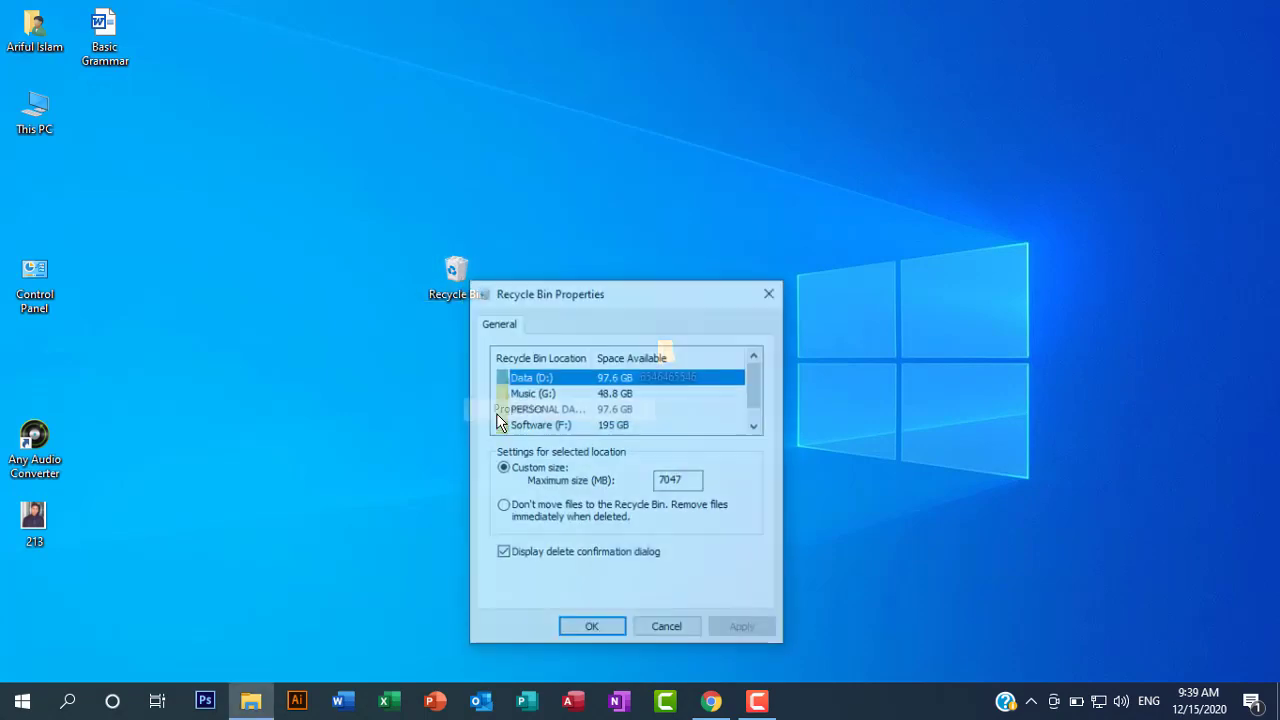
pyautogui.moveTo(584, 294); pyautogui.dragTo(675, 140)
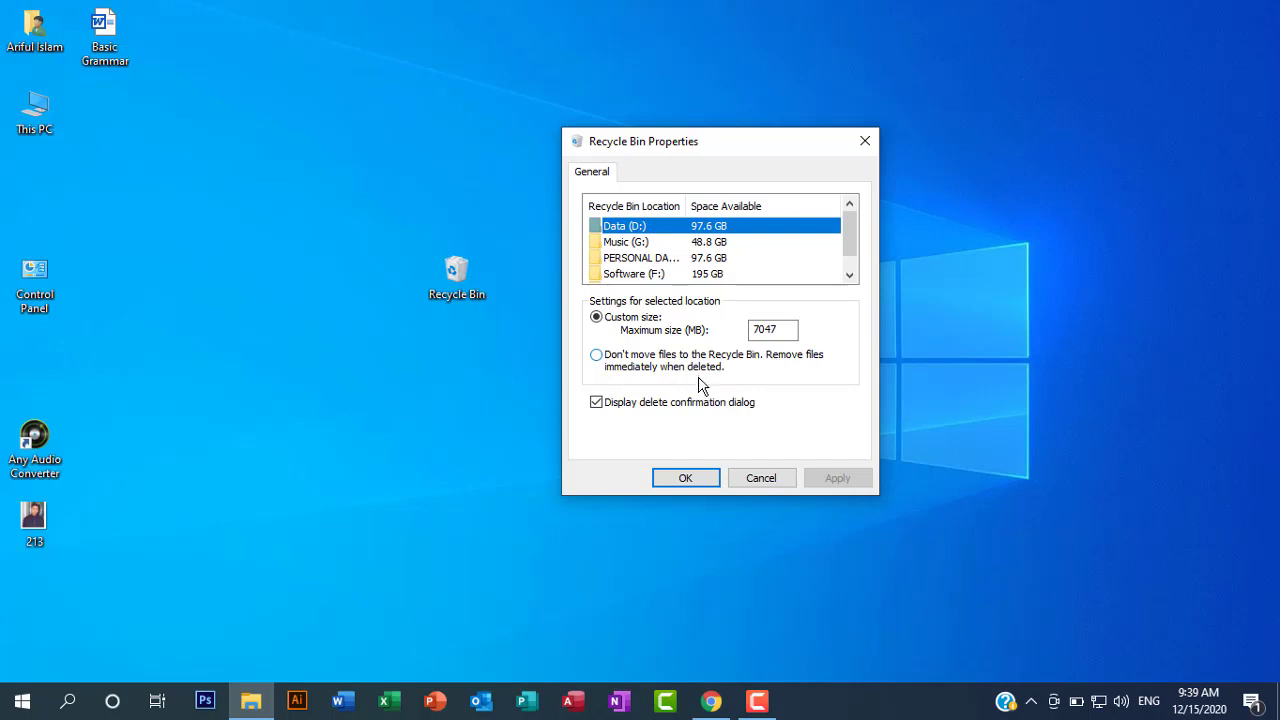
pyautogui.moveTo(719, 152); pyautogui.dragTo(971, 132)
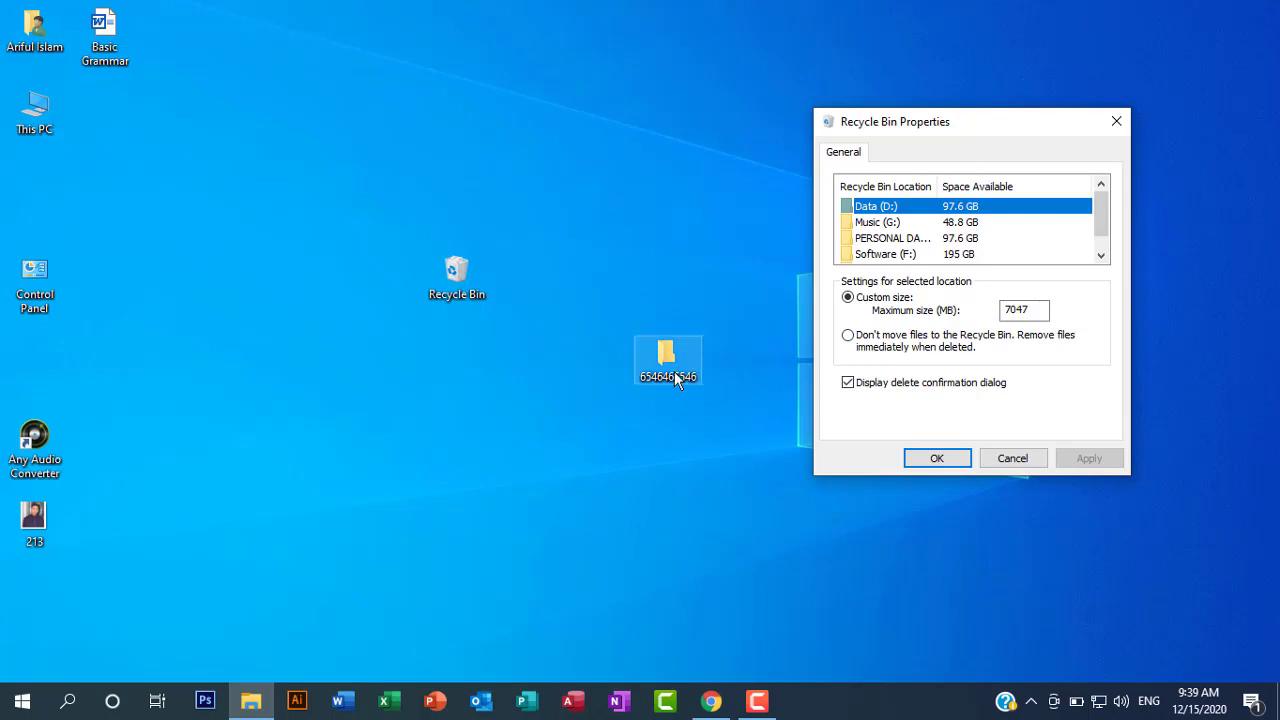
pyautogui.click(848, 337)
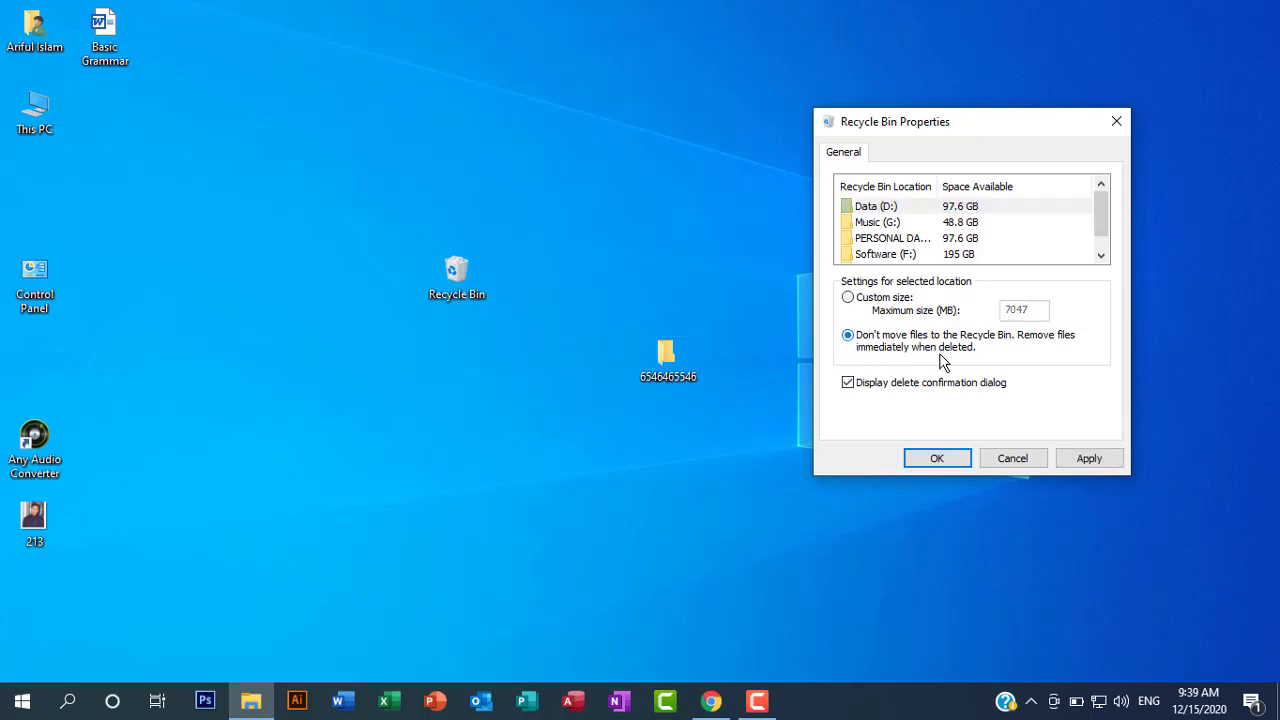
pyautogui.click(1088, 457)
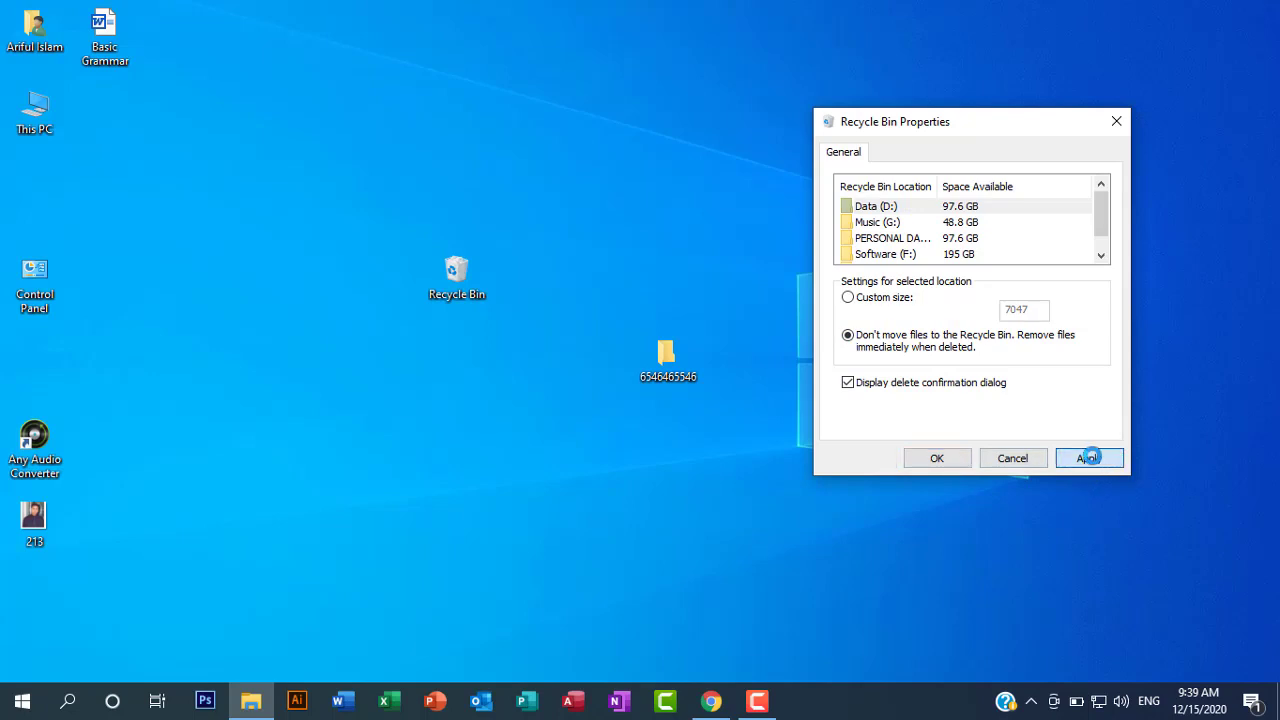
pyautogui.click(940, 460)
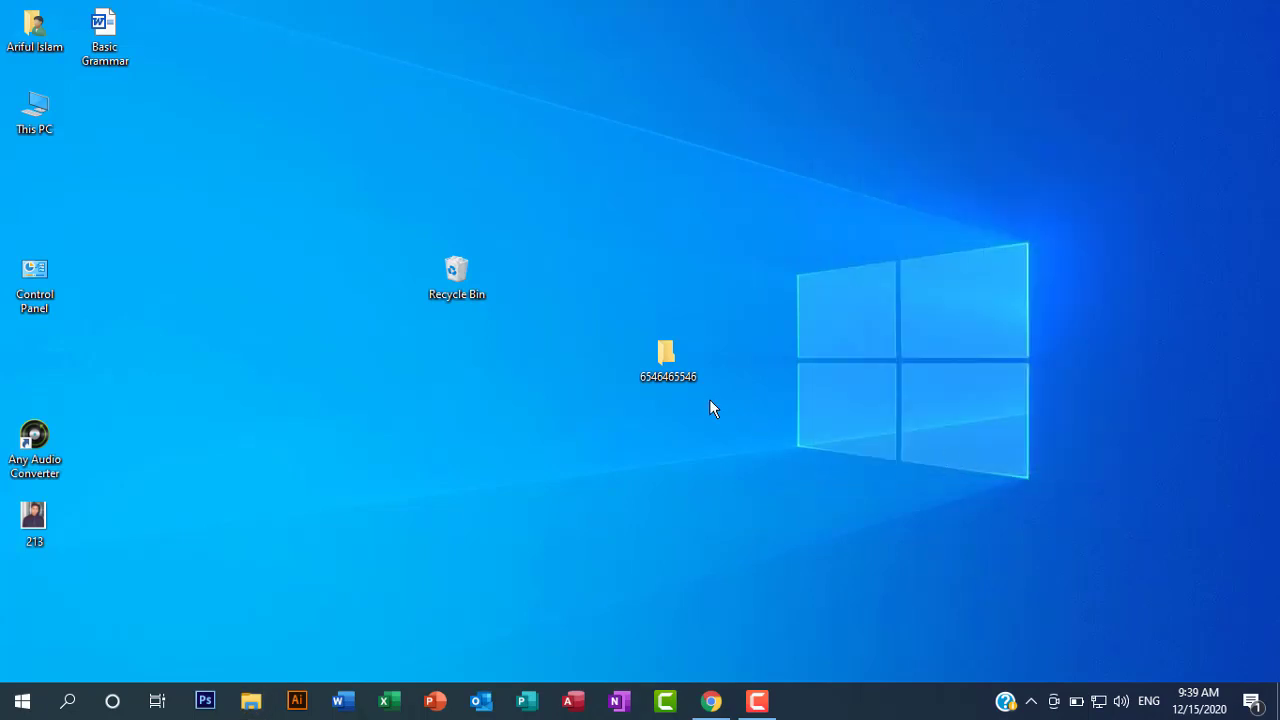
# Check the Recycle Bin's contents, close its window, and empty the Recycle Bin
pyautogui.rightClick(664, 369)
pyautogui.click(556, 372)
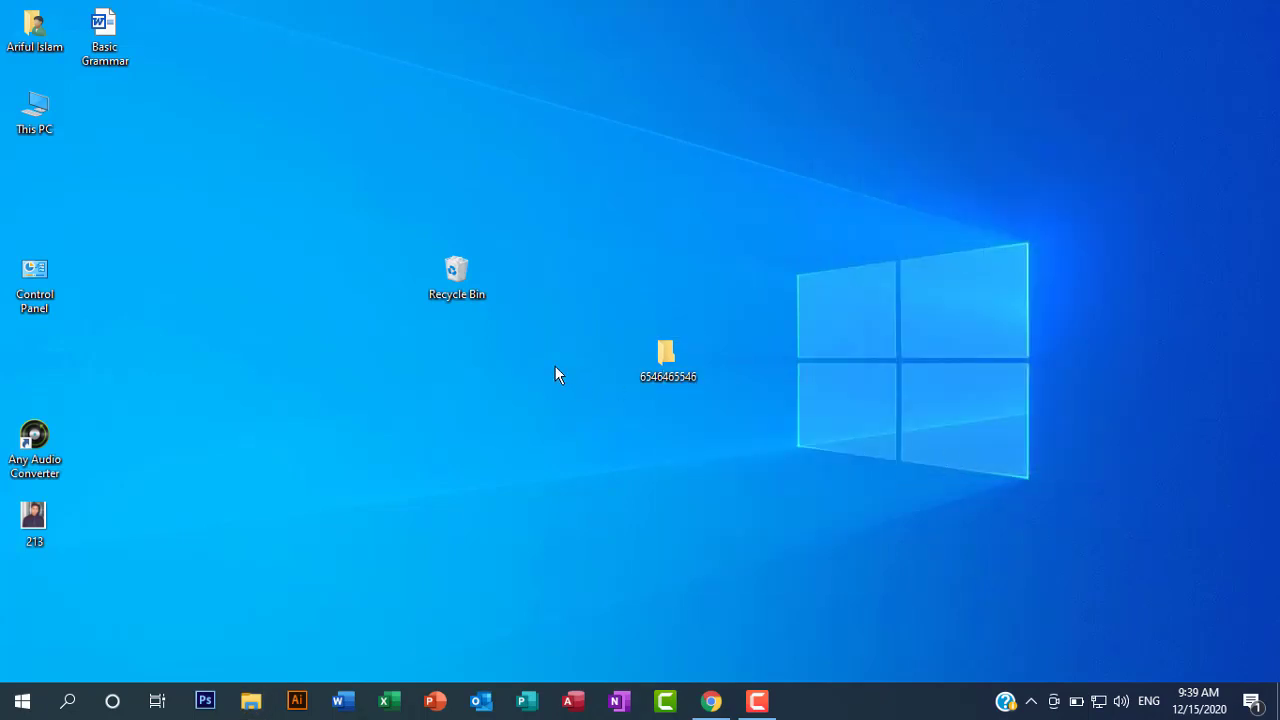
pyautogui.doubleClick(456, 276)
pyautogui.rightClick(360, 136)
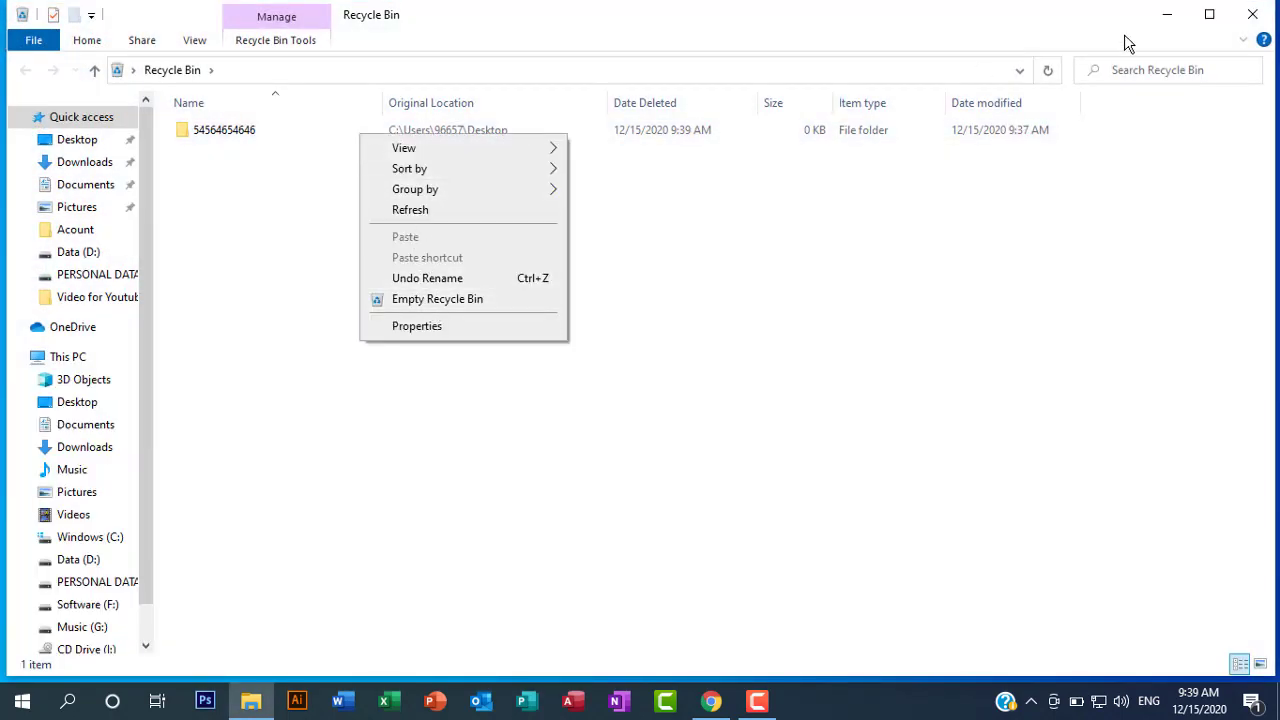
pyautogui.click(1254, 14)
pyautogui.rightClick(462, 294)
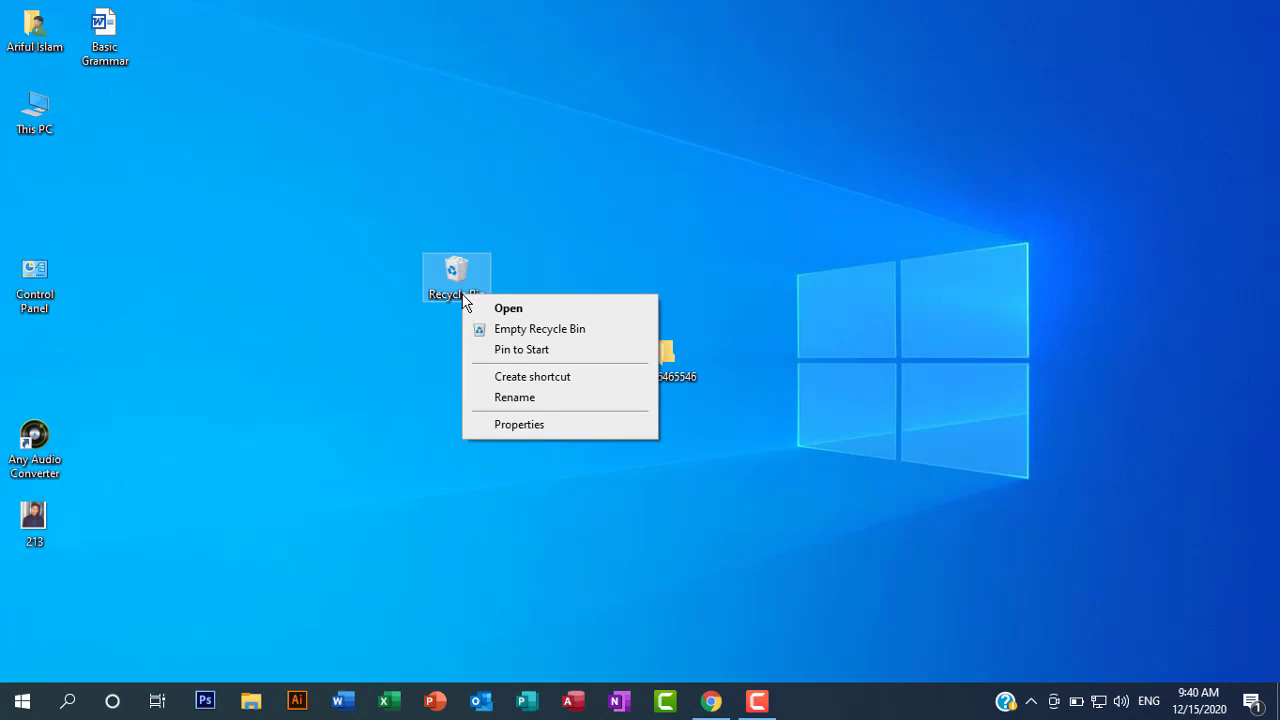
pyautogui.click(515, 329)
pyautogui.click(735, 430)
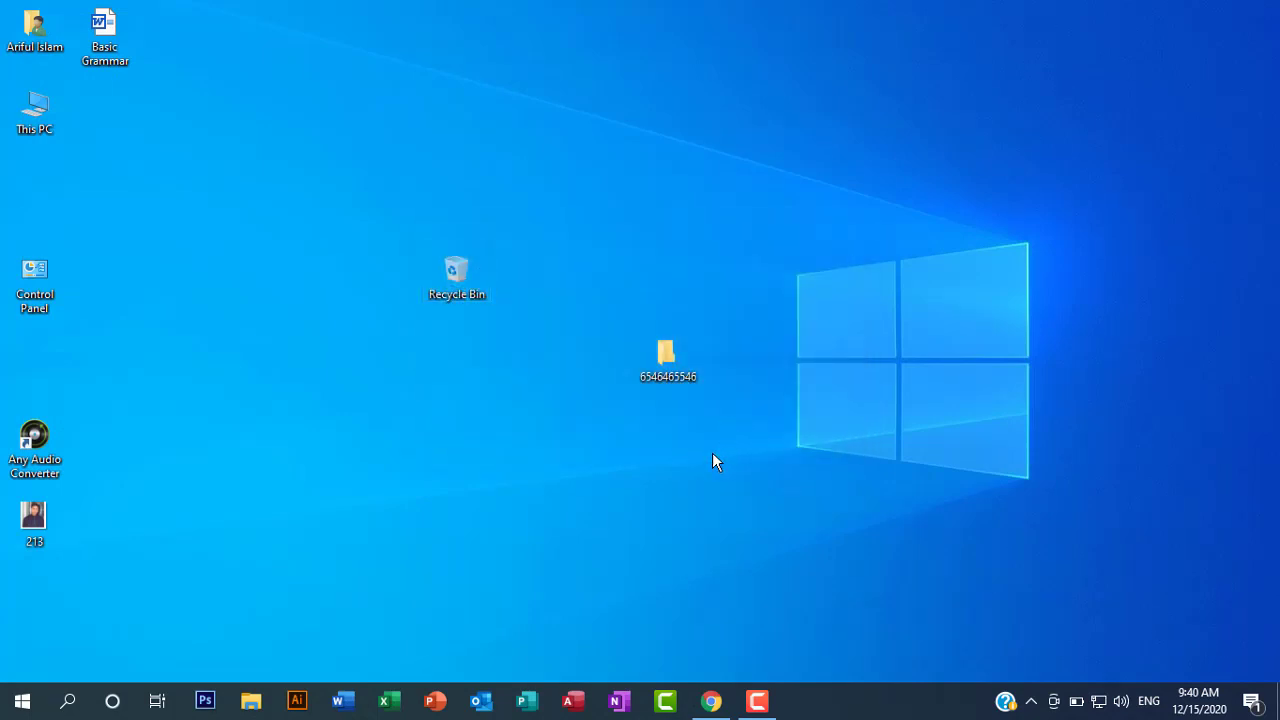
pyautogui.rightClick(662, 360)
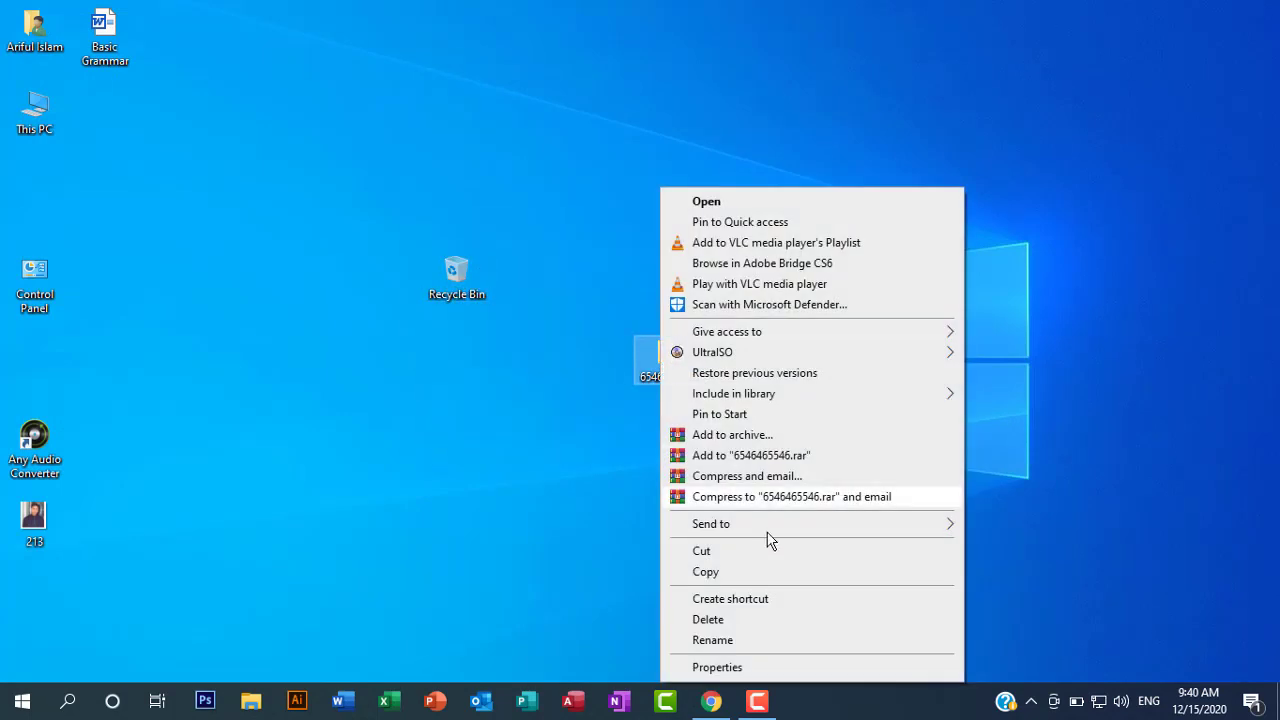
pyautogui.click(748, 619)
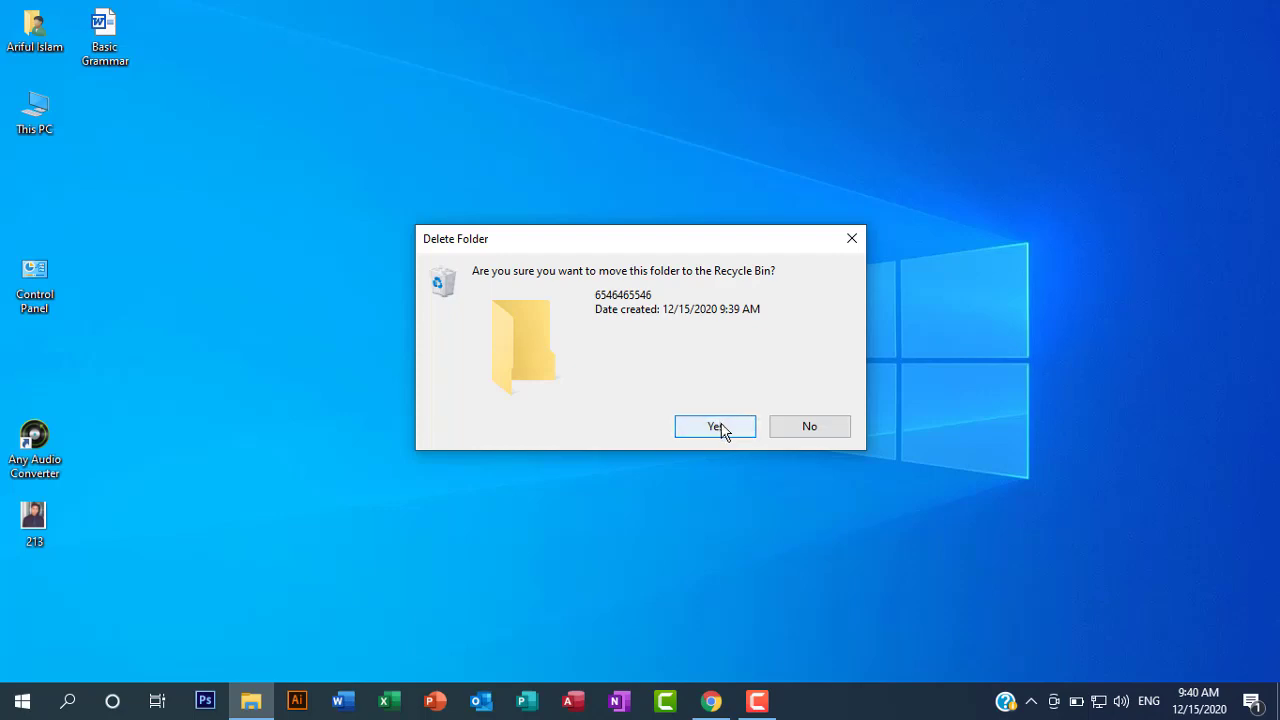
pyautogui.click(721, 428)
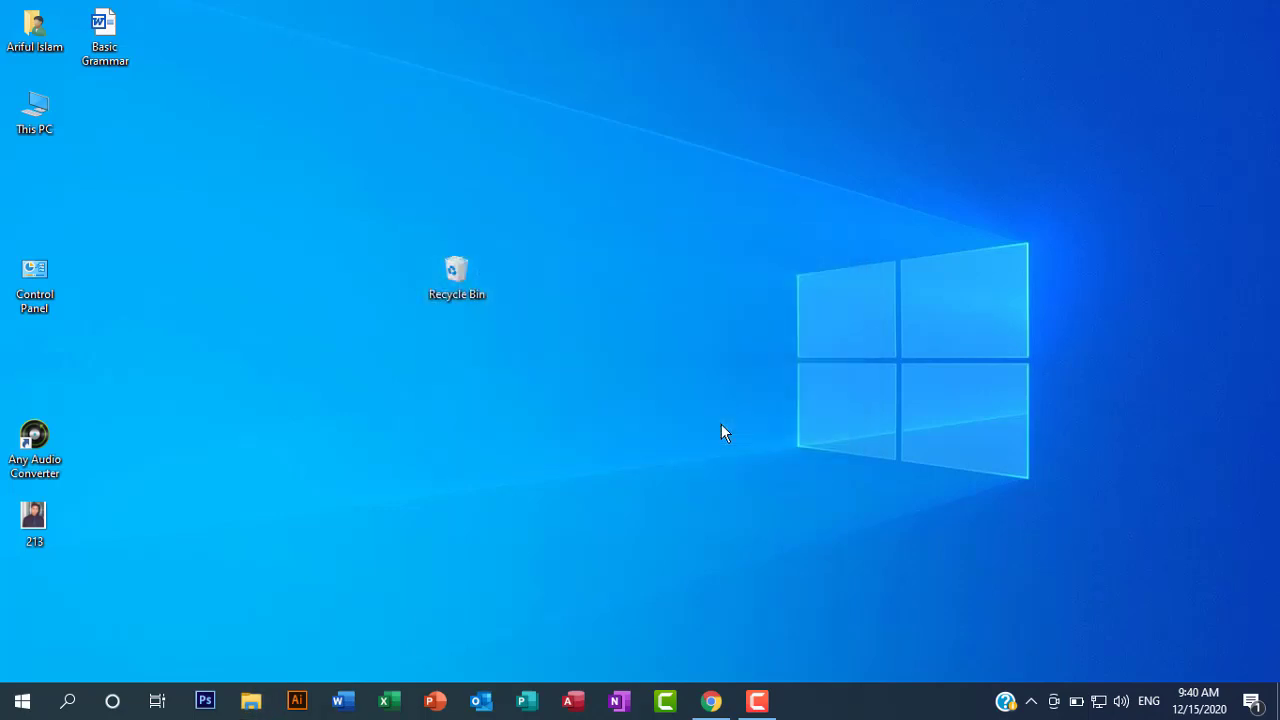
pyautogui.doubleClick(457, 280)
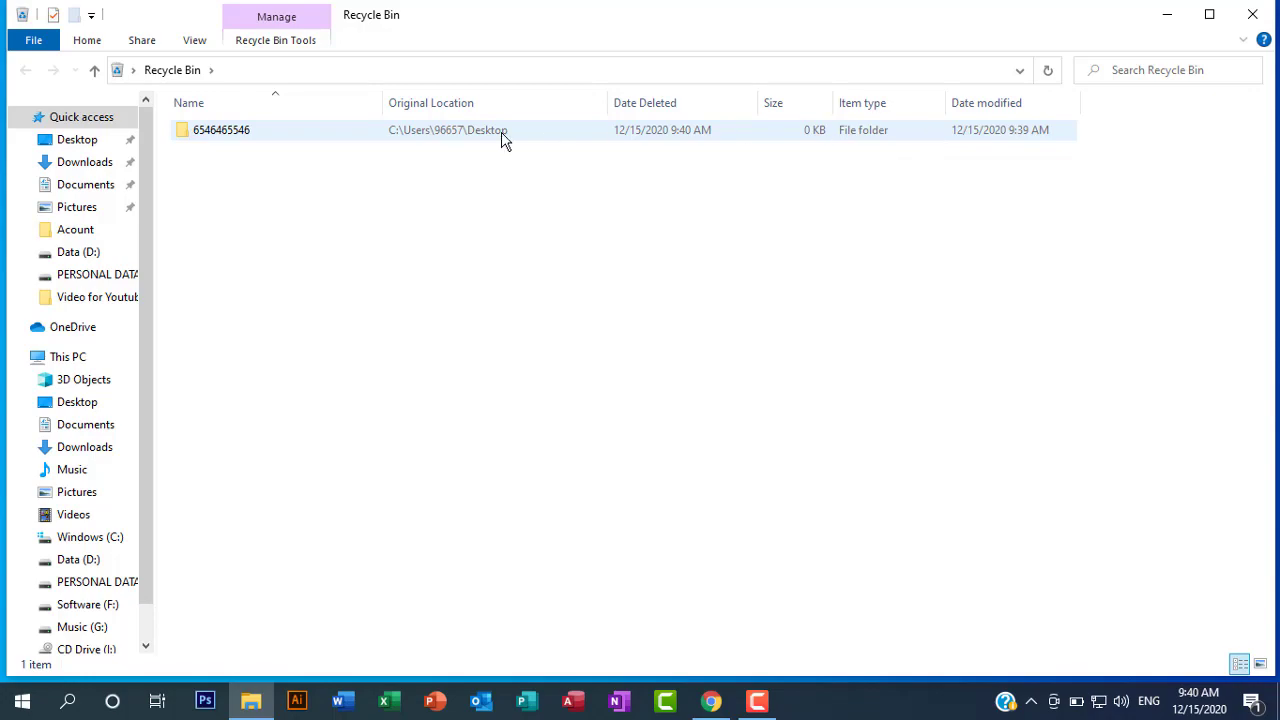
pyautogui.click(1252, 14)
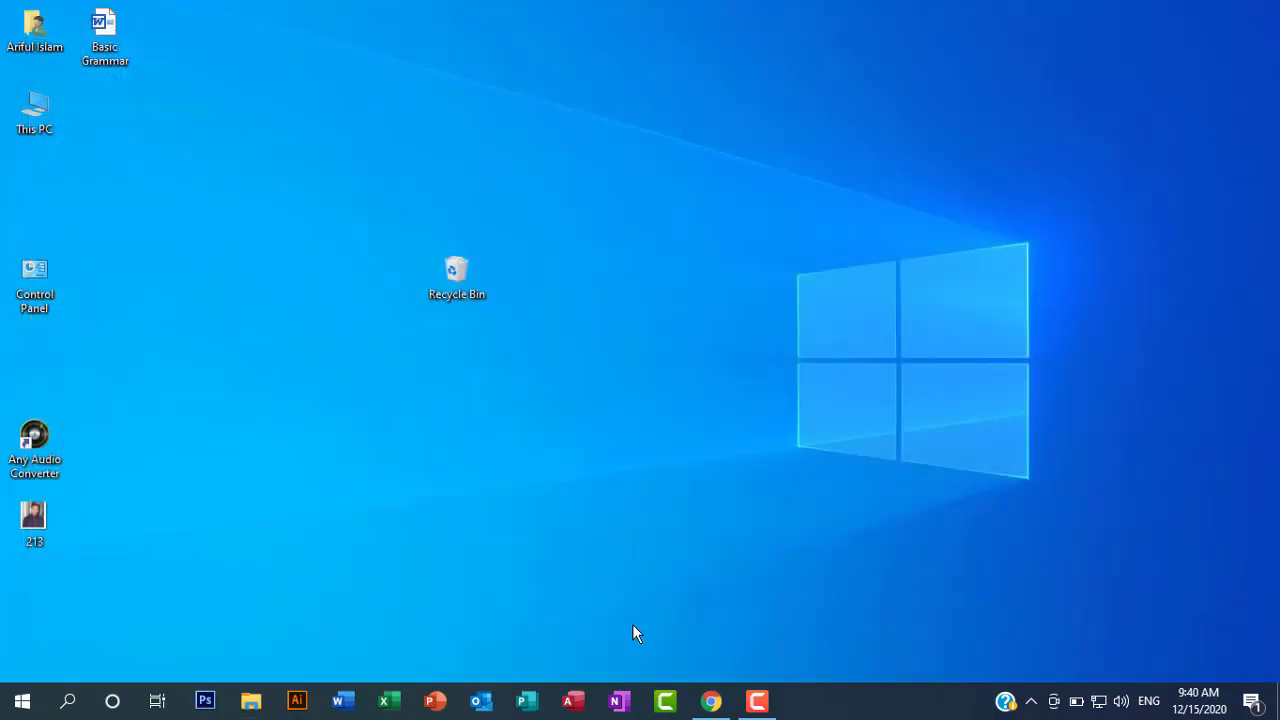
# Set the Recycle Bin properties for Data (D:) to use the custom size option instead of removing files immediately
pyautogui.rightClick(469, 289)
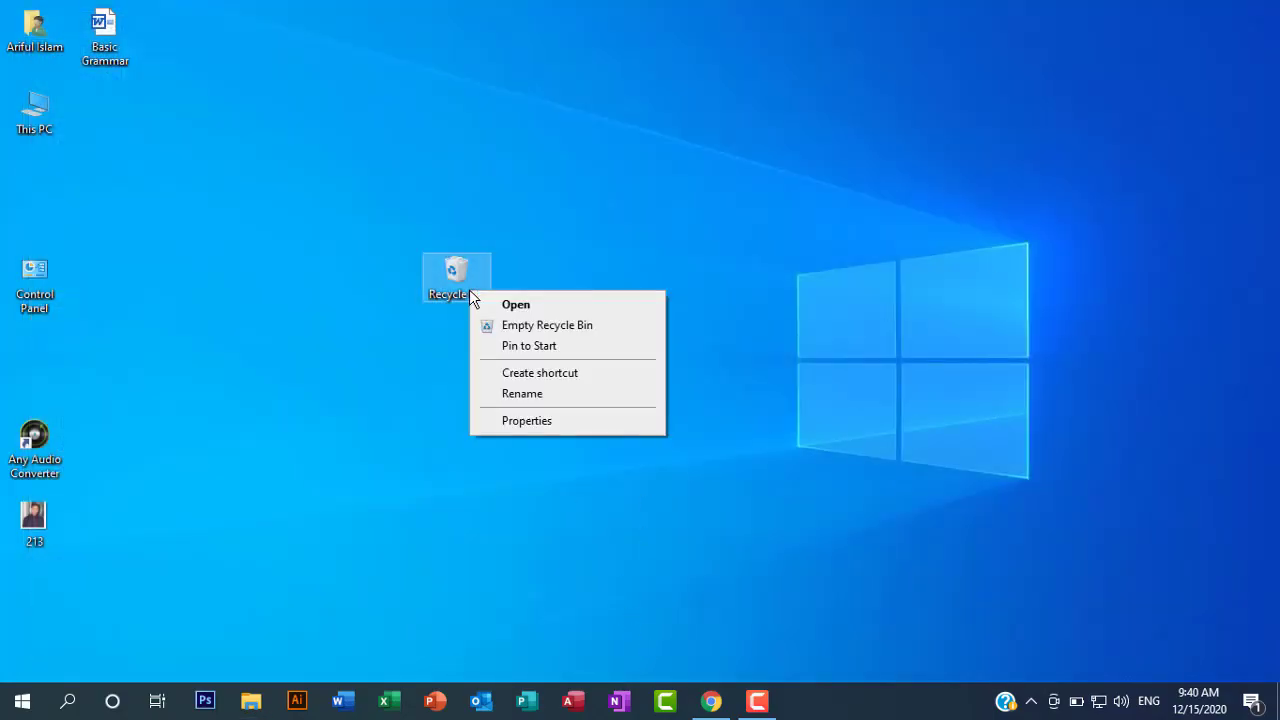
pyautogui.click(537, 421)
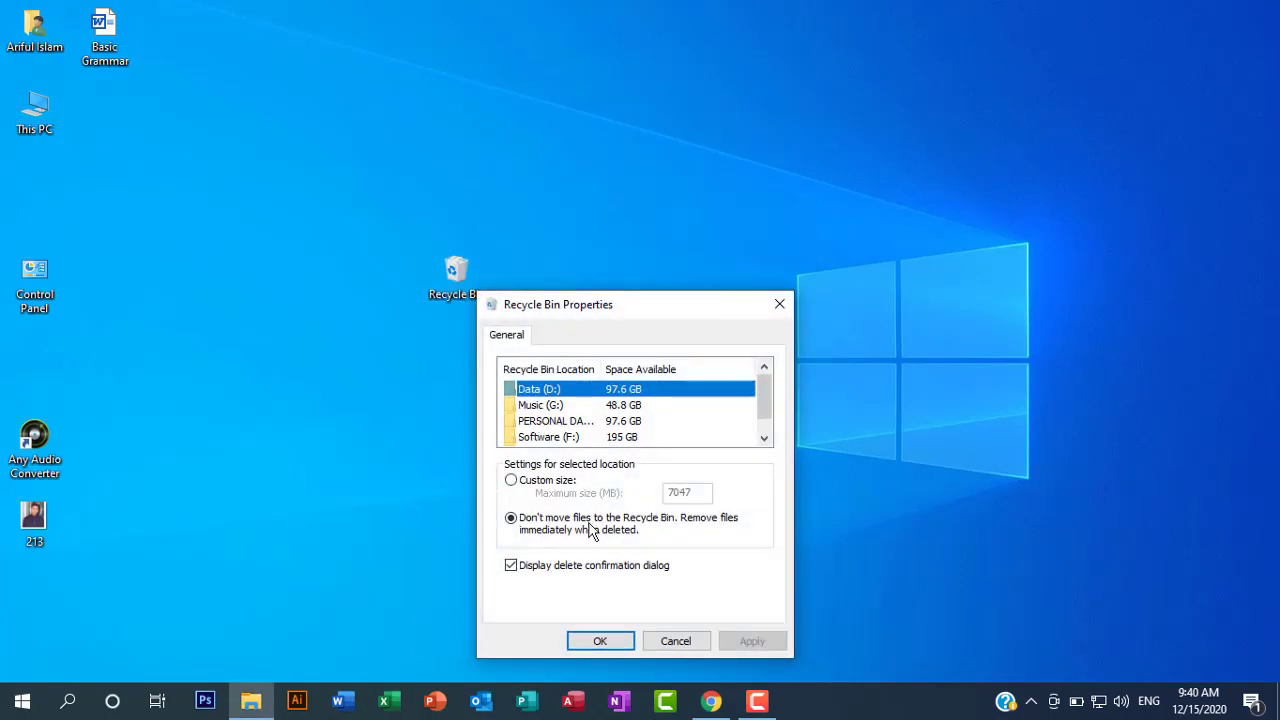
pyautogui.click(521, 486)
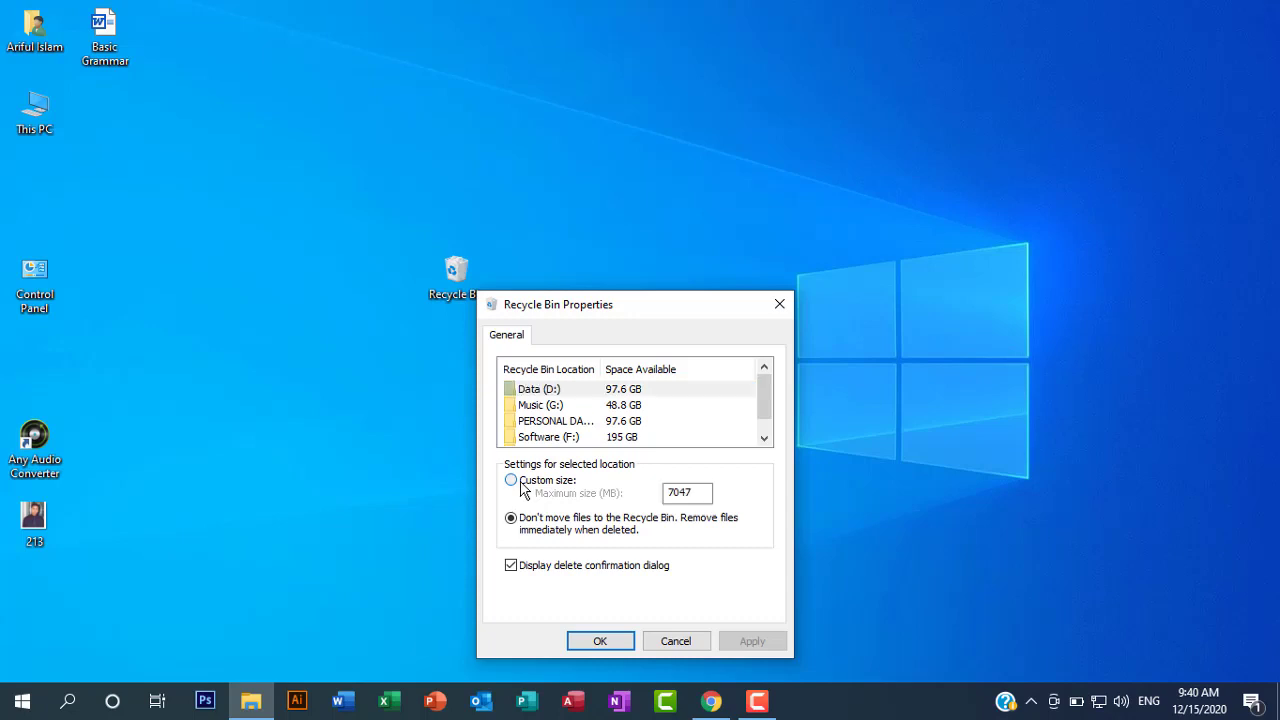
pyautogui.click(740, 641)
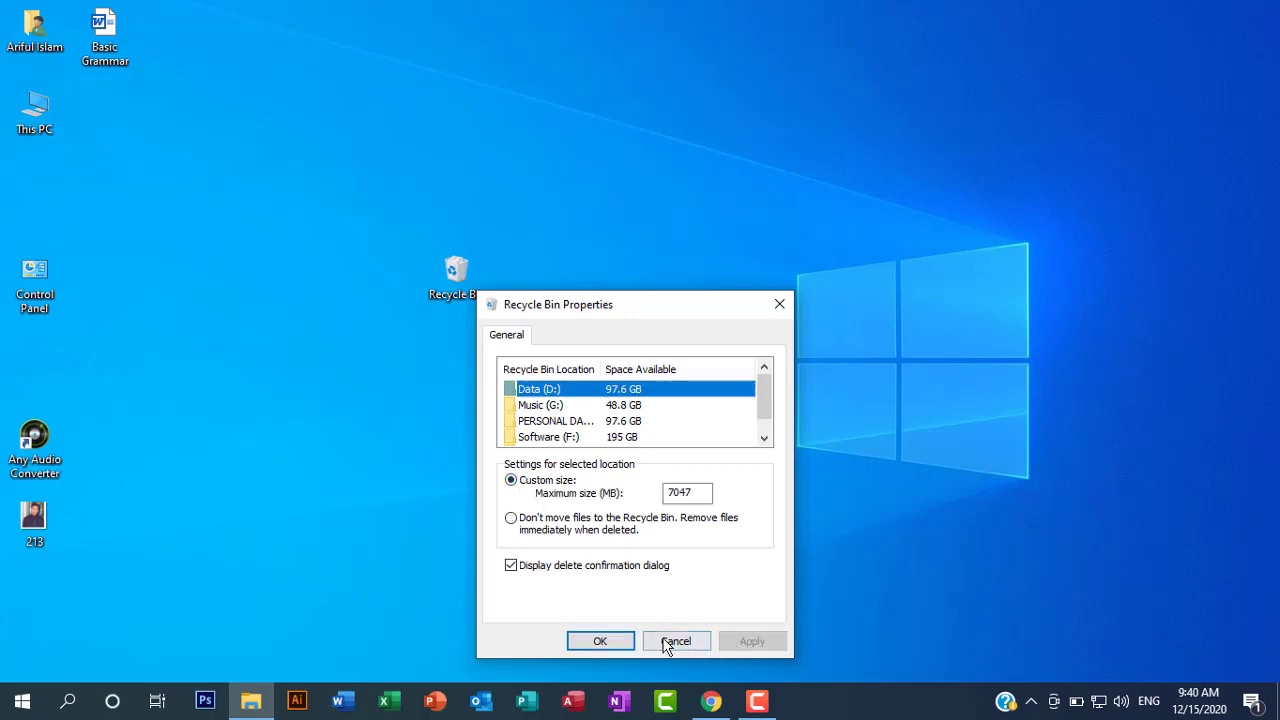
pyautogui.click(617, 641)
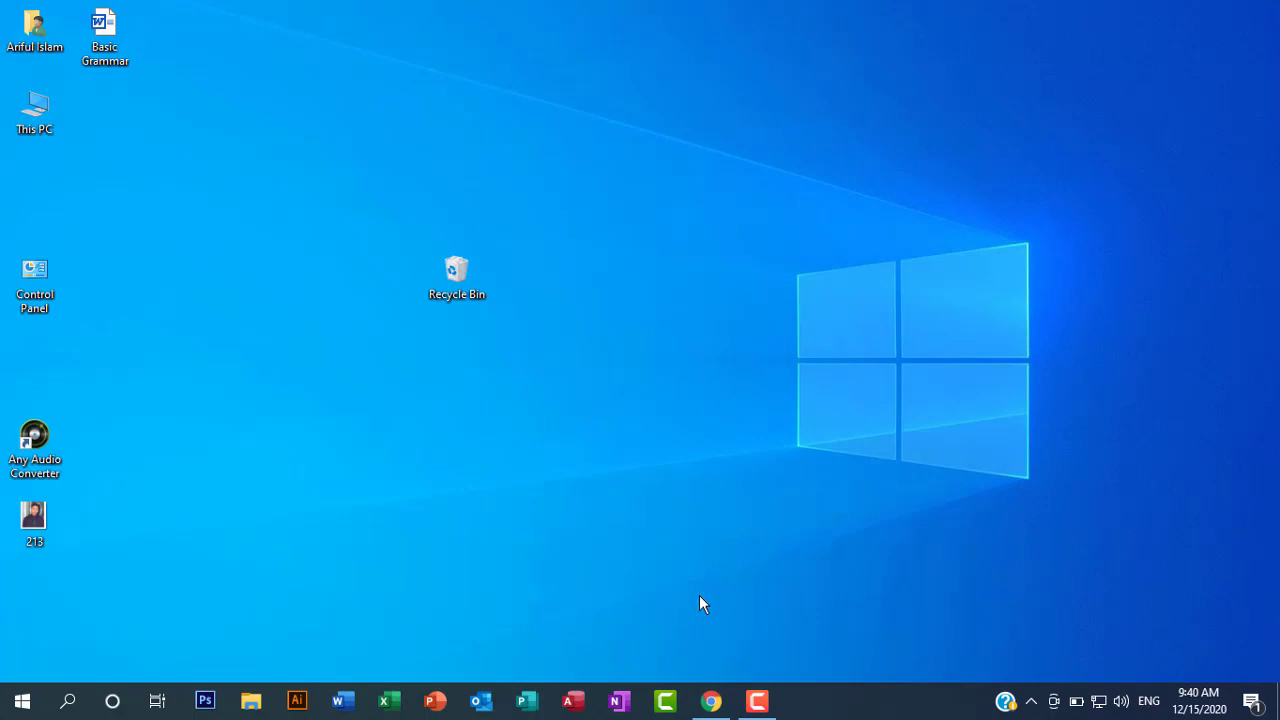
pyautogui.click(757, 701)
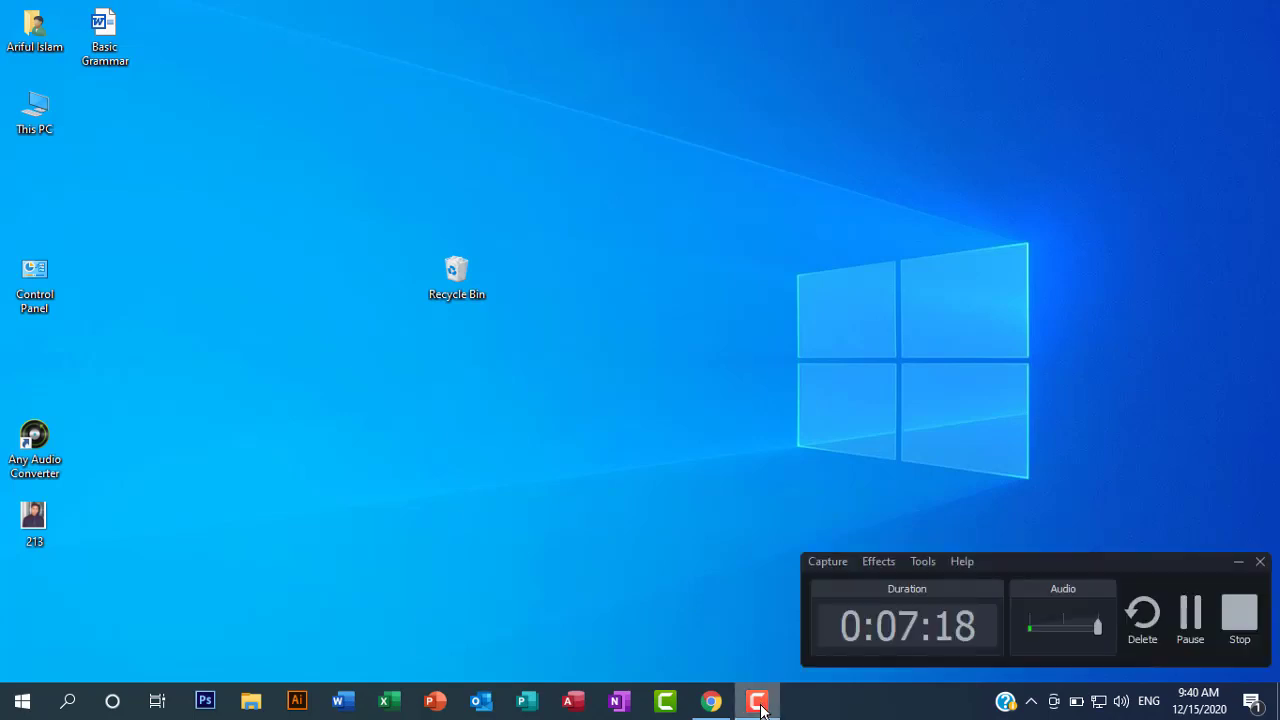